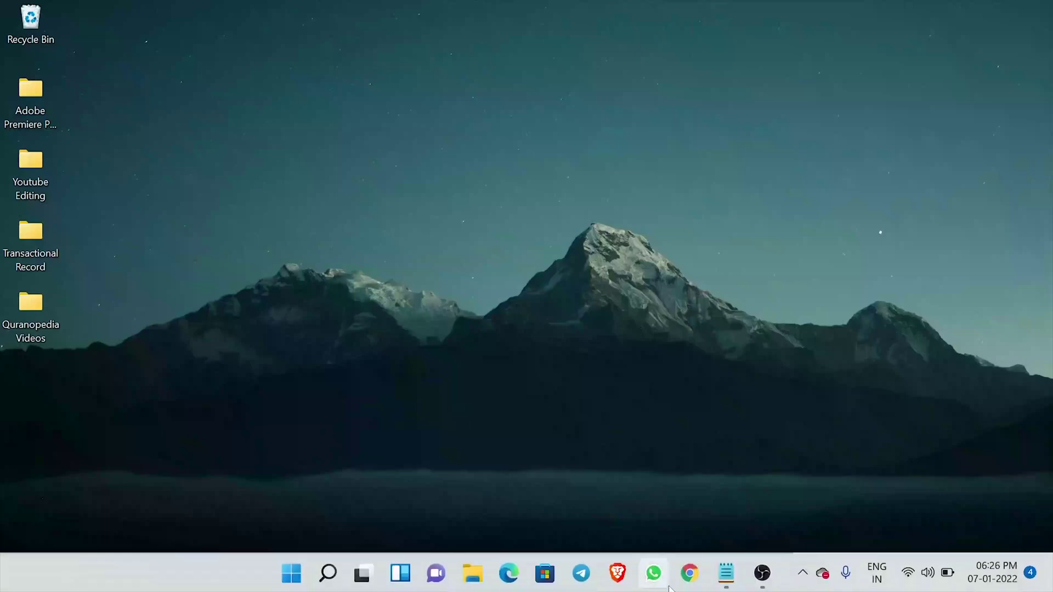
- Copy the archive.org link from the Notepad notes and load the qcf.fonts file listing in Brave
click(617, 574)
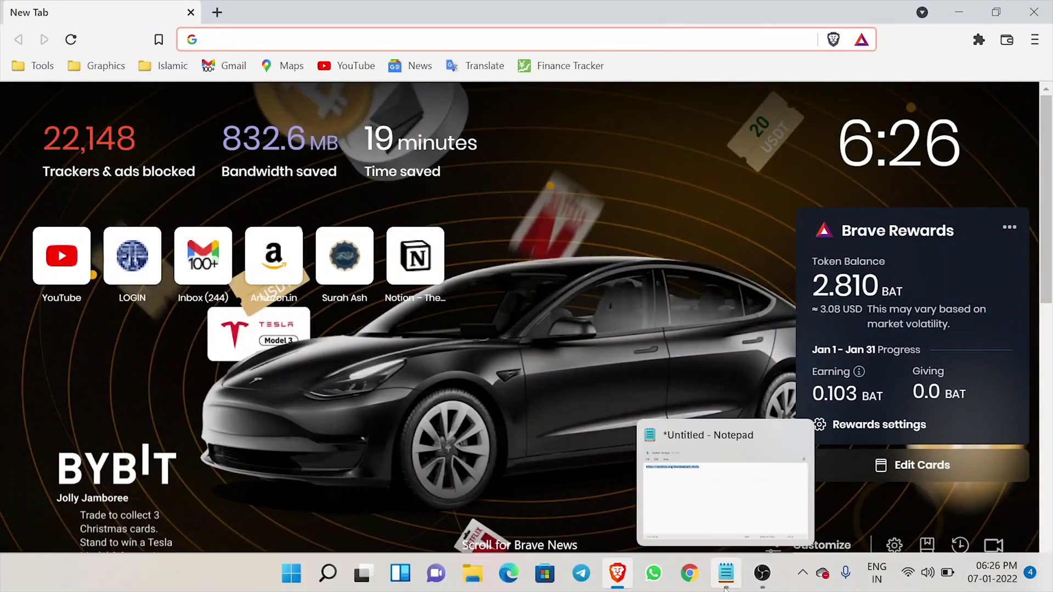
click(725, 574)
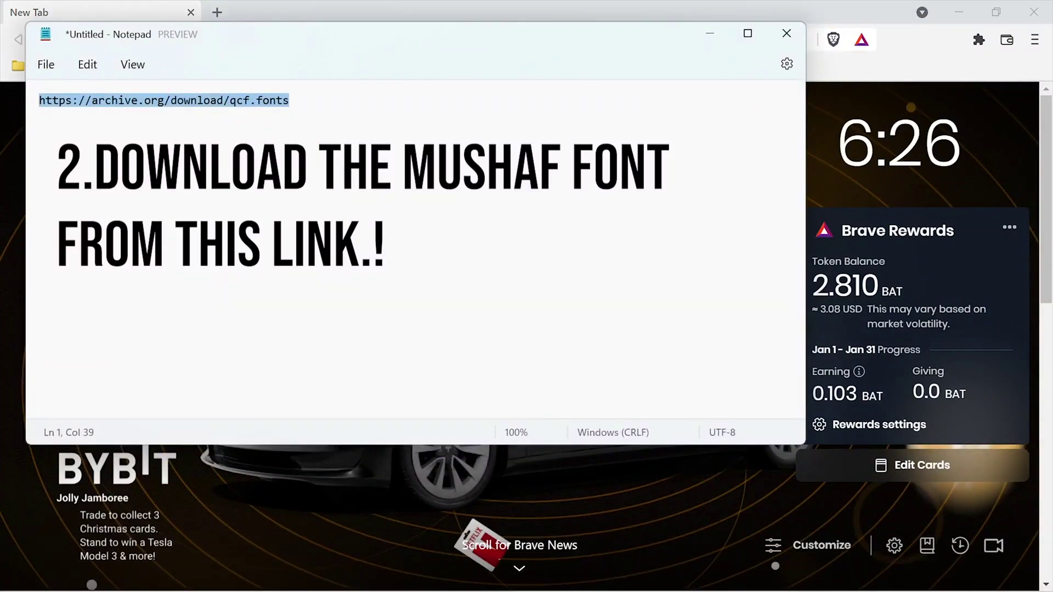
click(289, 100)
drag(290, 99, 39, 100)
click(717, 37)
text(archive.org/download/qcf.fonts)
key(Return)
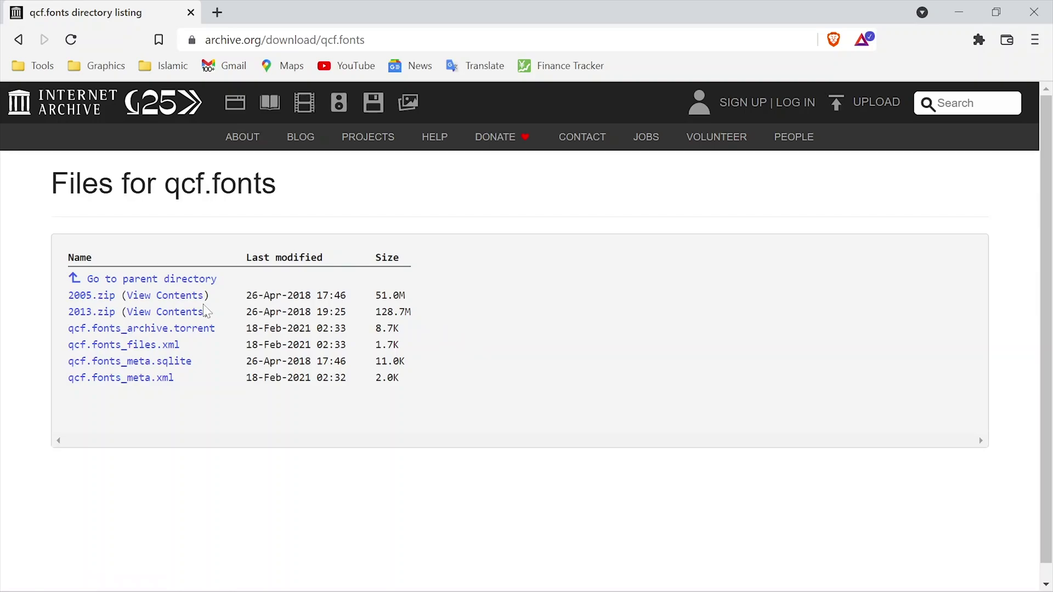
- Check the 2005.zip row's date and 51.0M size, then minimize Brave to show the desktop
drag(245, 301, 405, 290)
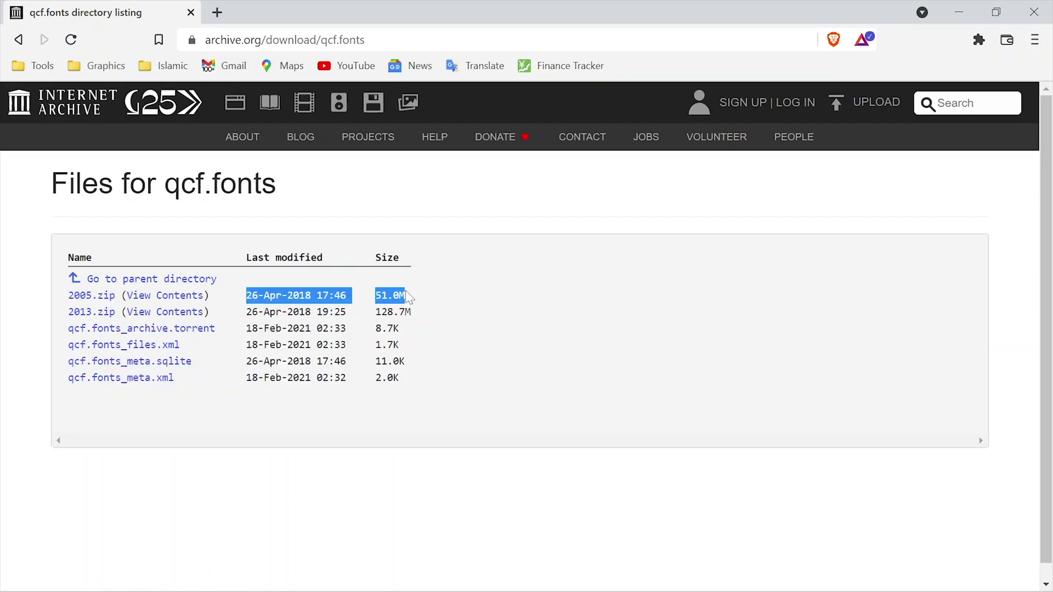
click(467, 311)
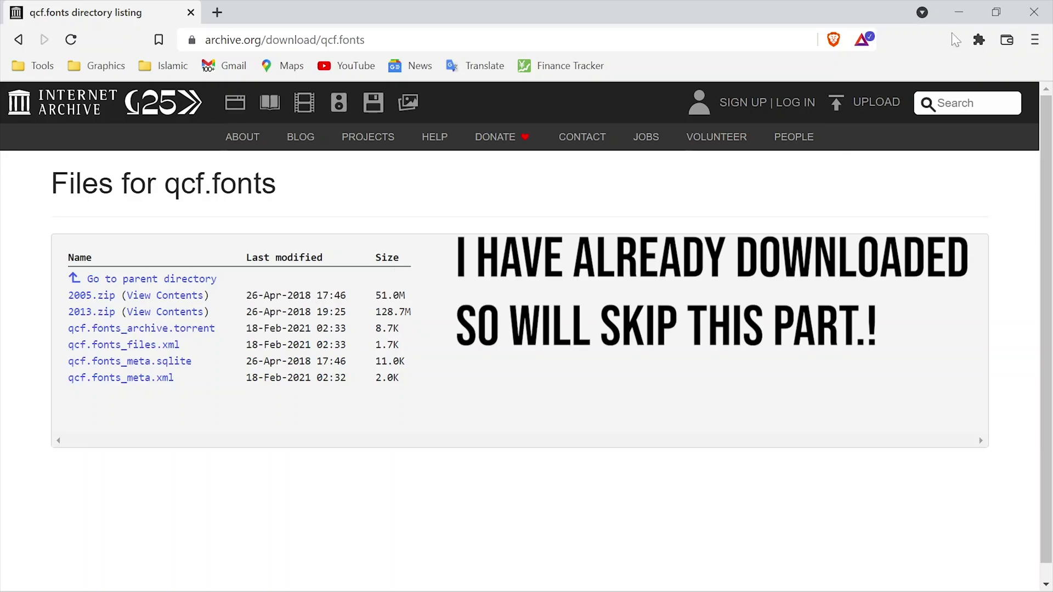
click(972, 19)
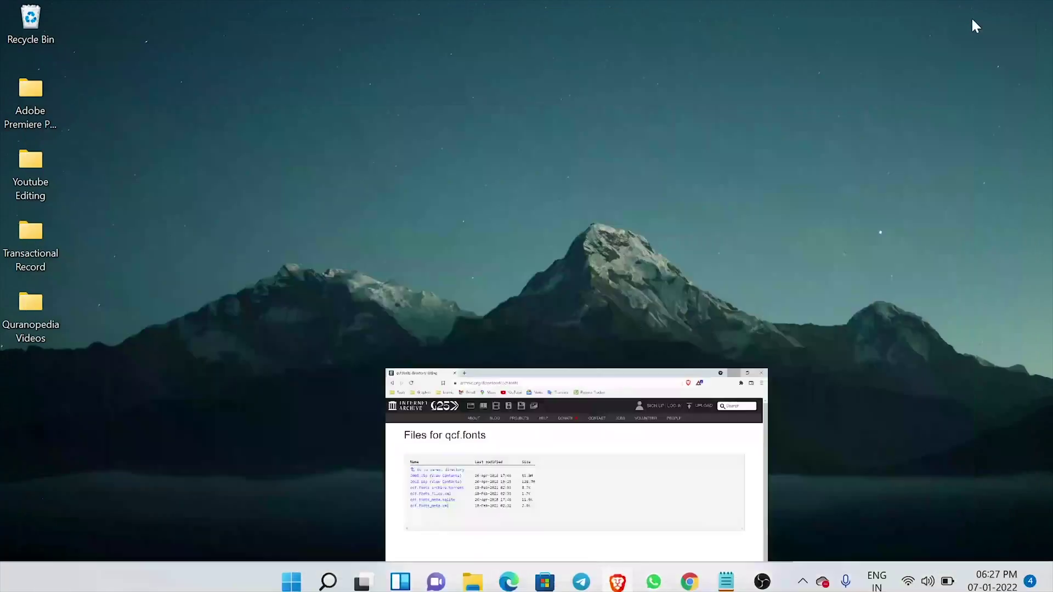
- Launch Word, create a blank document at 130% zoom, and right-align its first paragraph
click(284, 577)
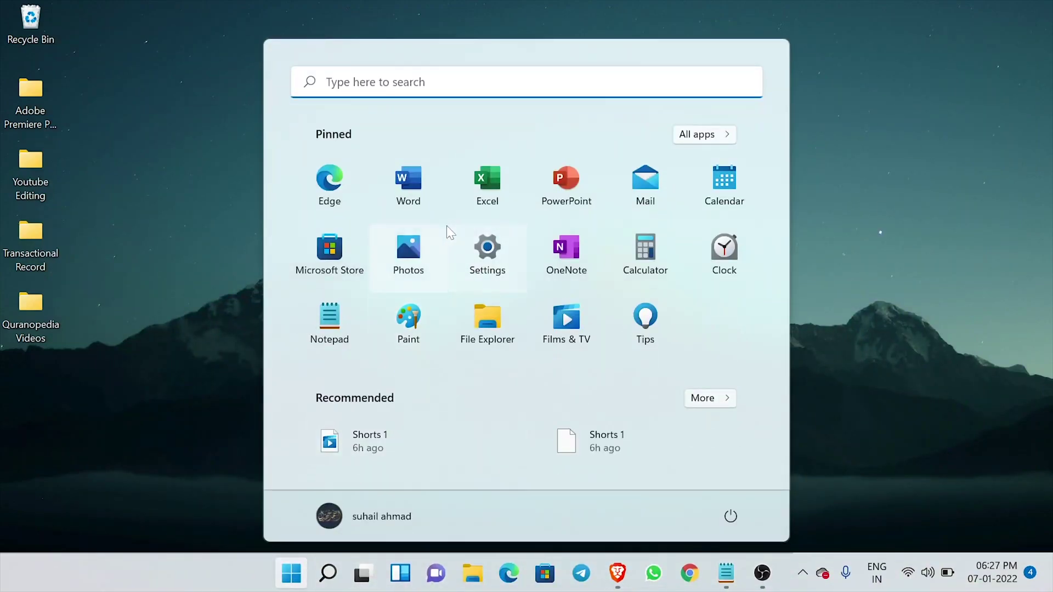
click(417, 194)
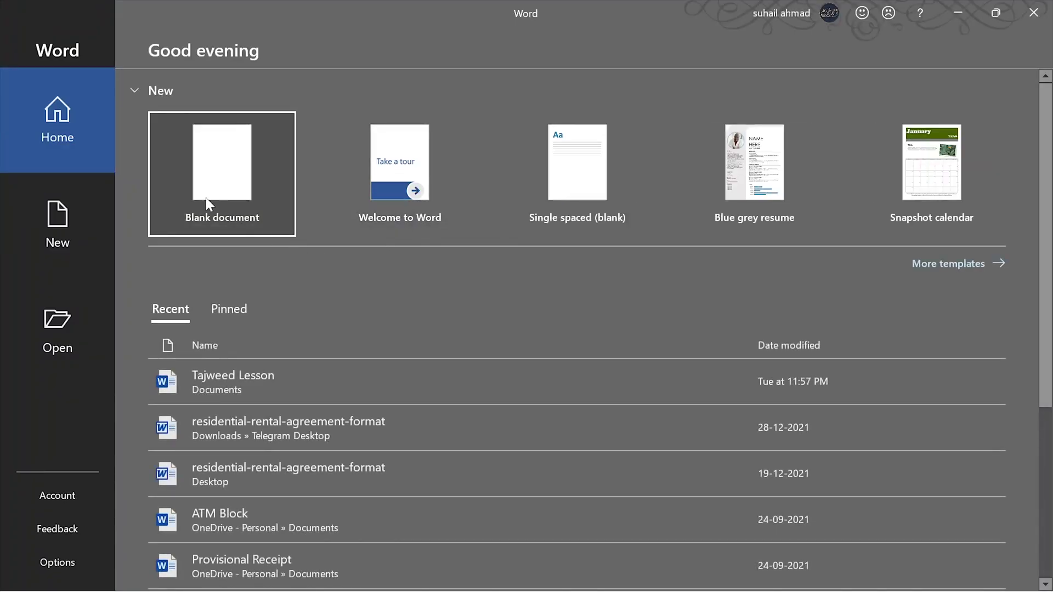
click(206, 202)
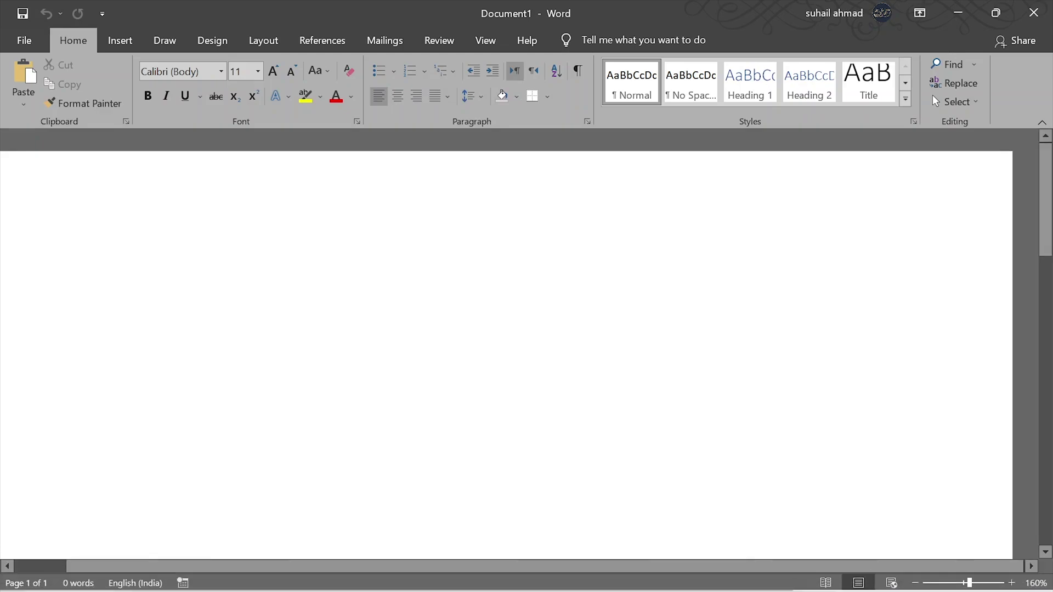
click(915, 583)
click(915, 583)
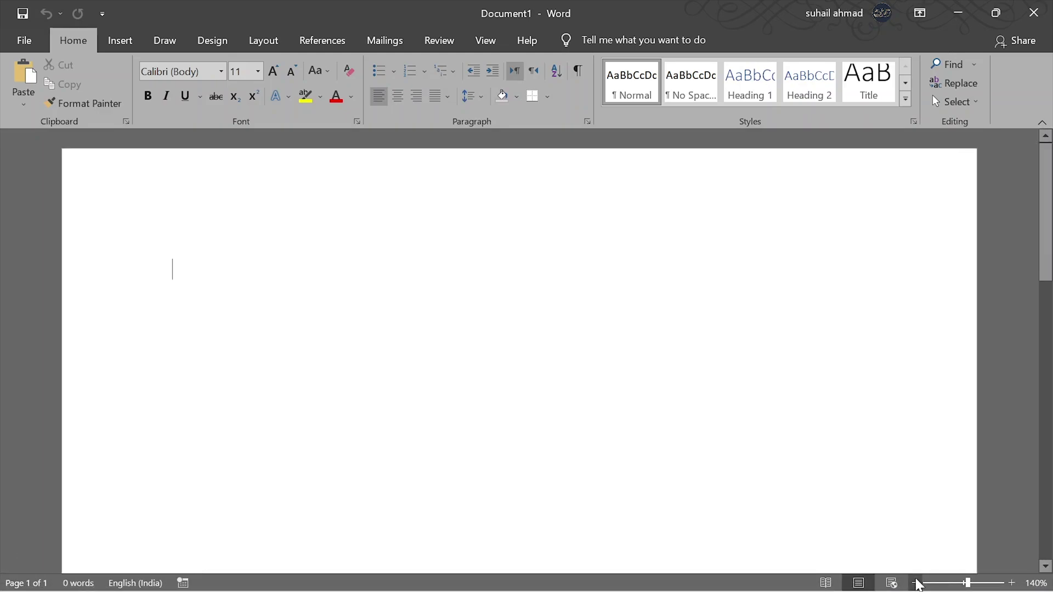
click(915, 583)
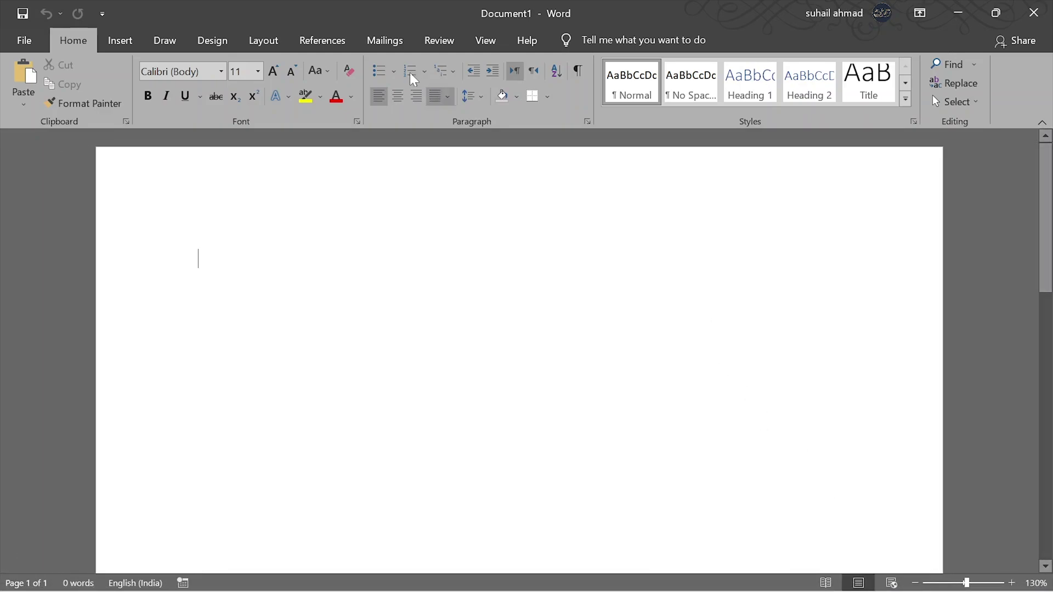
click(413, 98)
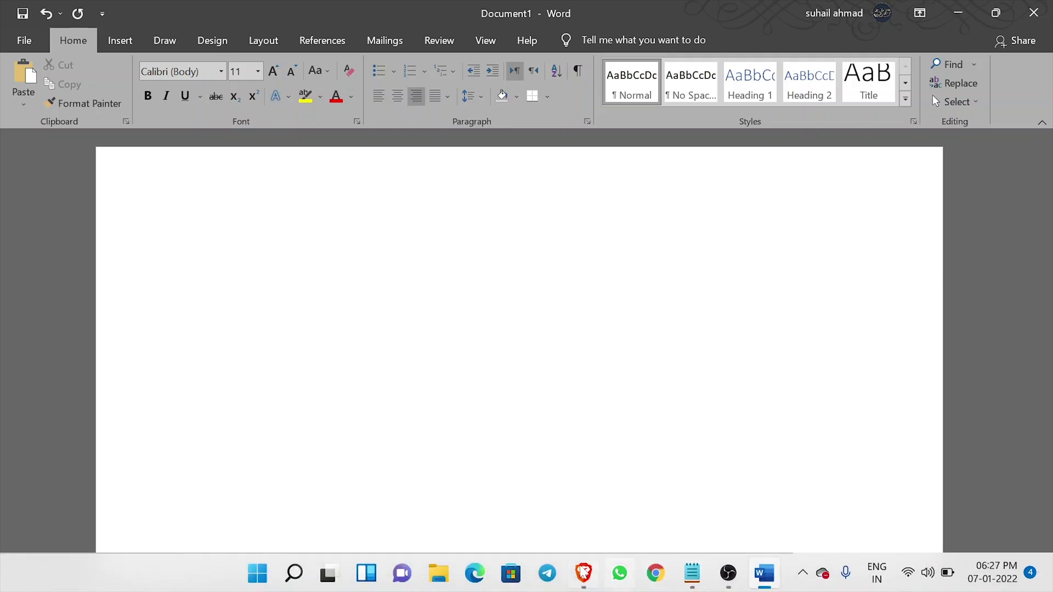
- Load the quran.com home page in a new Brave tab
click(584, 573)
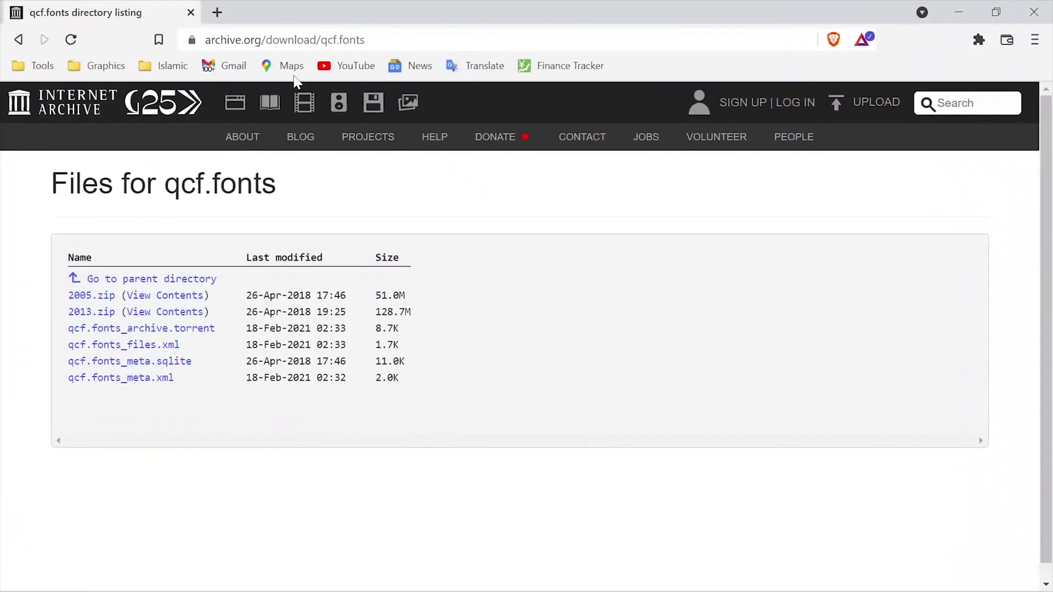
click(217, 12)
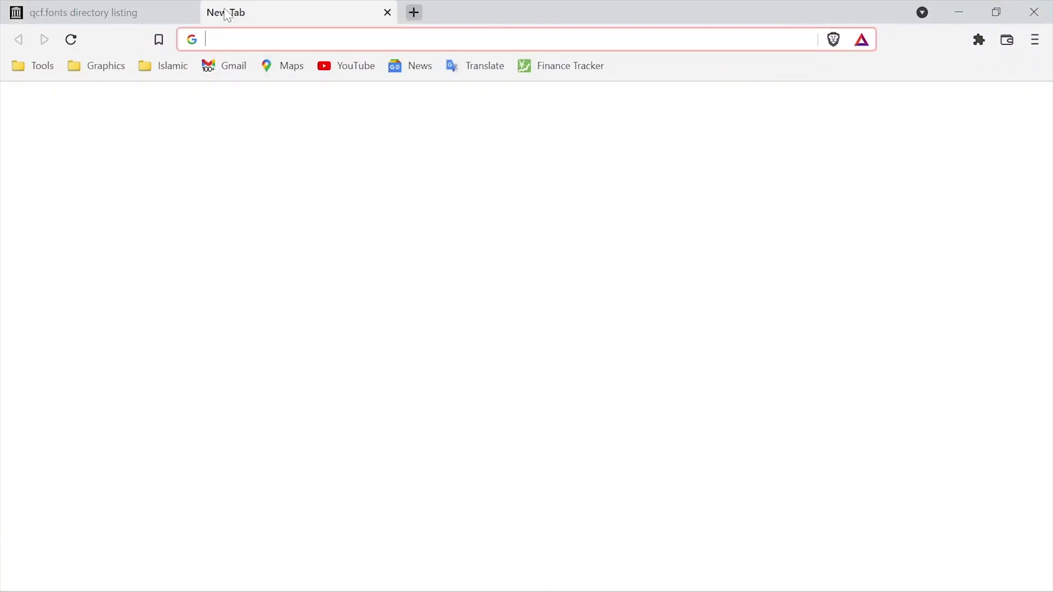
text(qura)
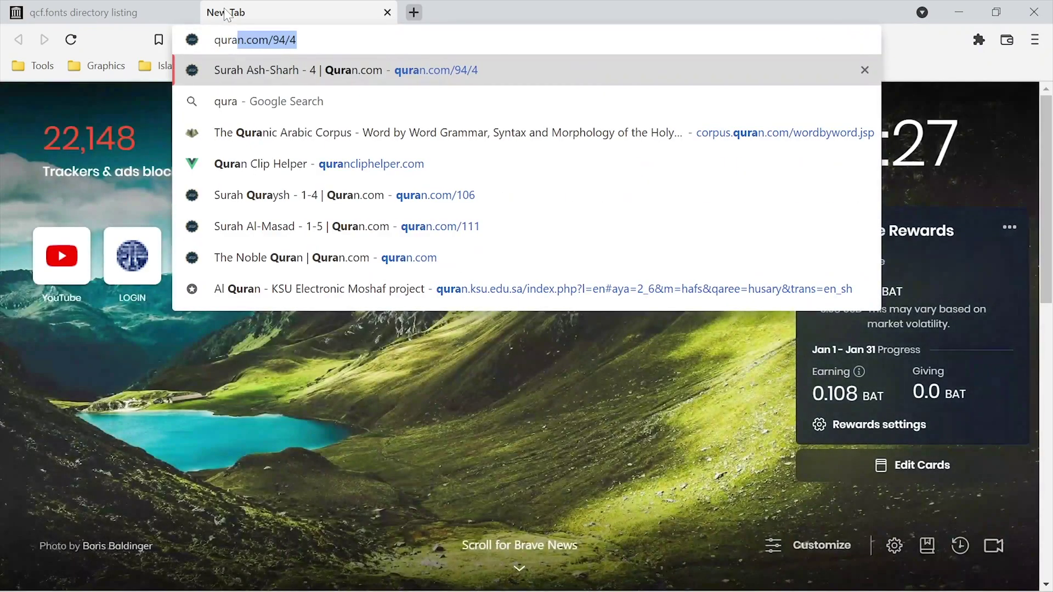
text(n.)
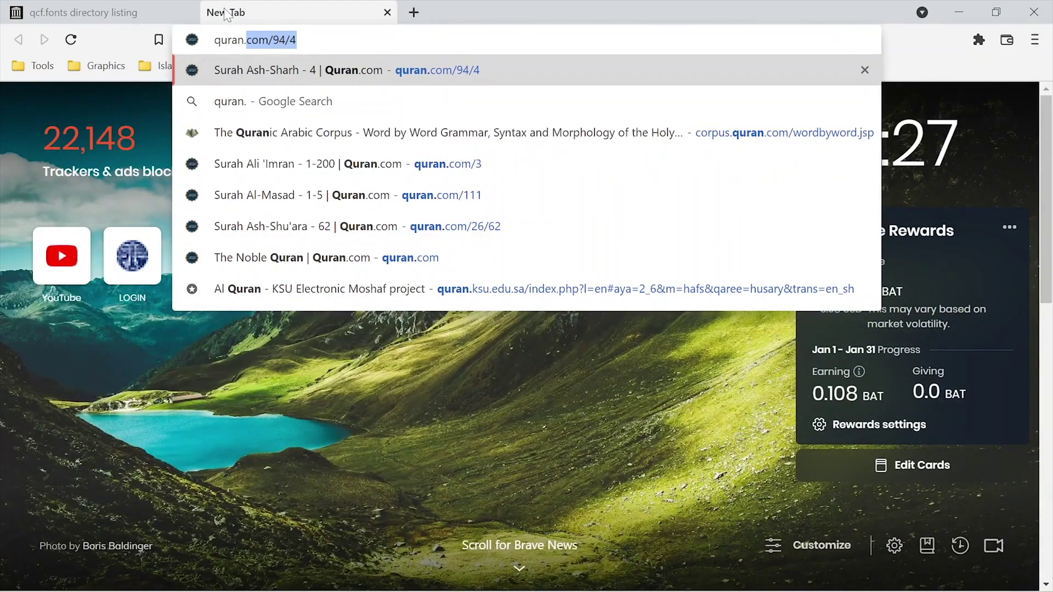
text(com)
key(Delete)
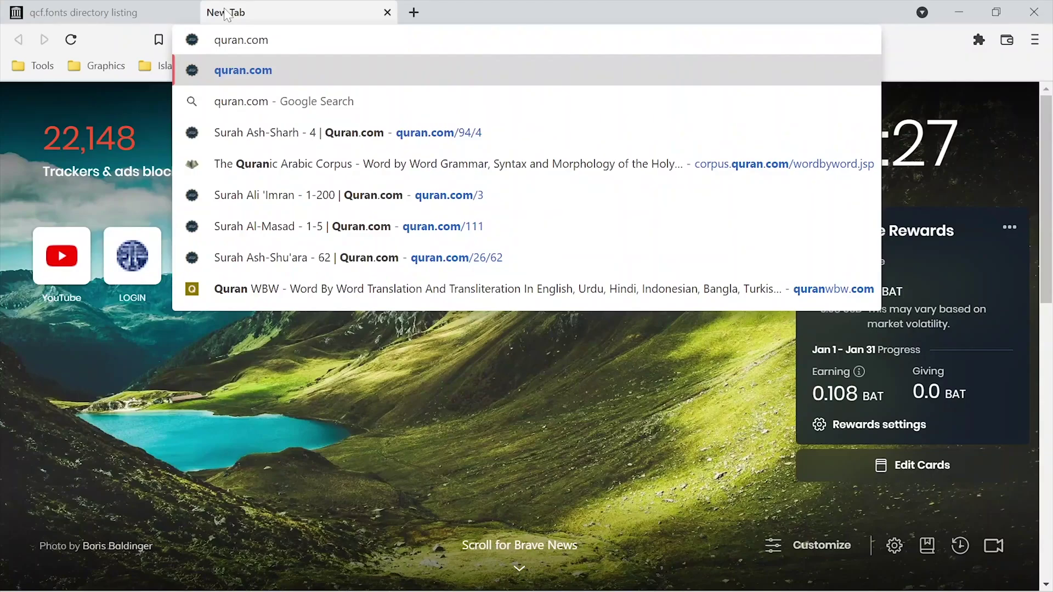
key(Return)
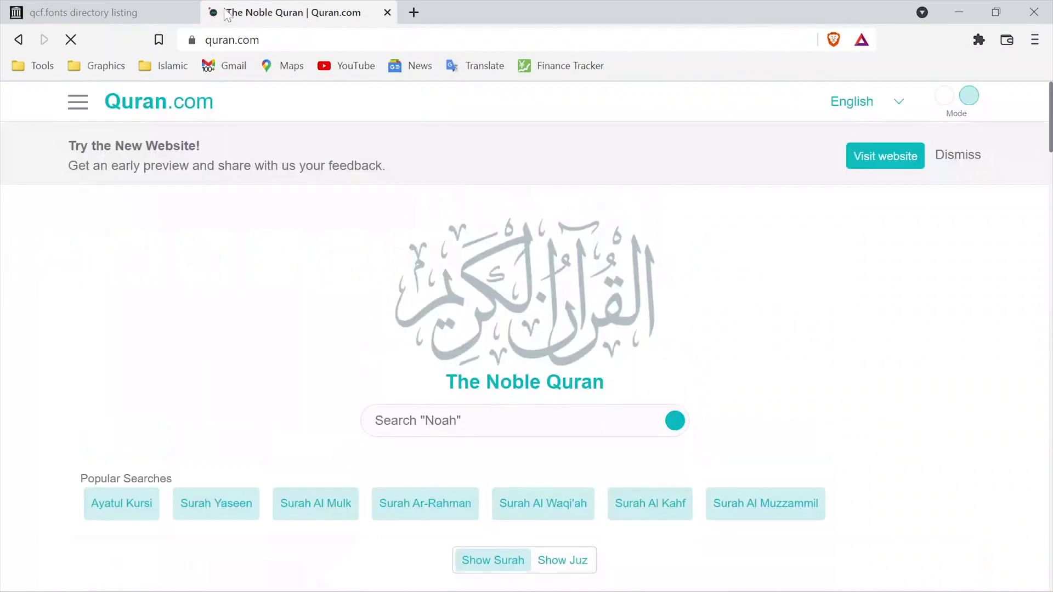
- Open Surah Al-Fatihah and copy the Arabic text of verse 1:2, then minimize Brave
scroll(251, 313, down, 2)
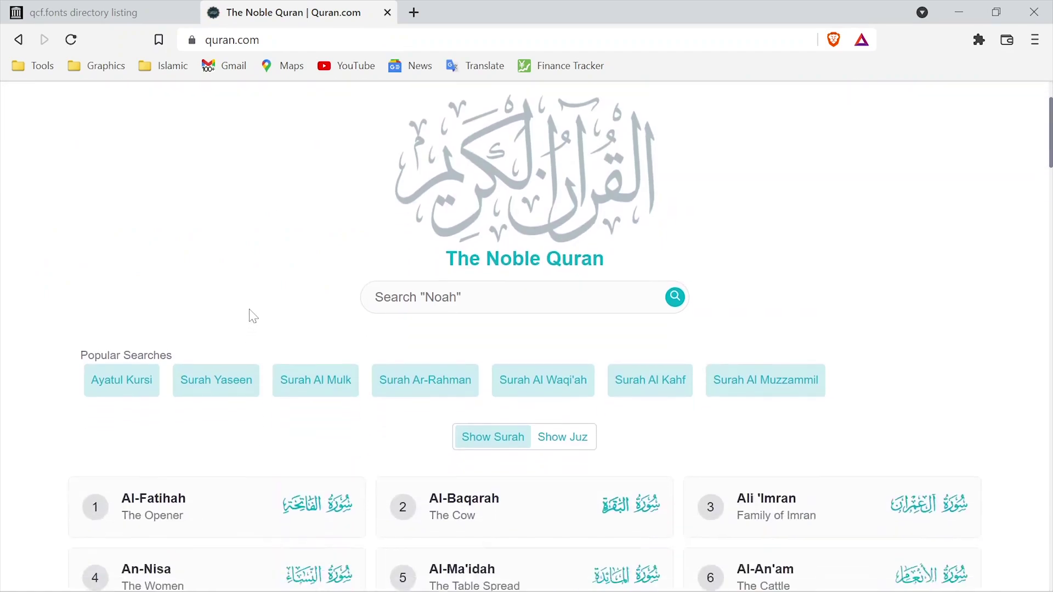
scroll(251, 313, down, 1)
scroll(250, 317, down, 2)
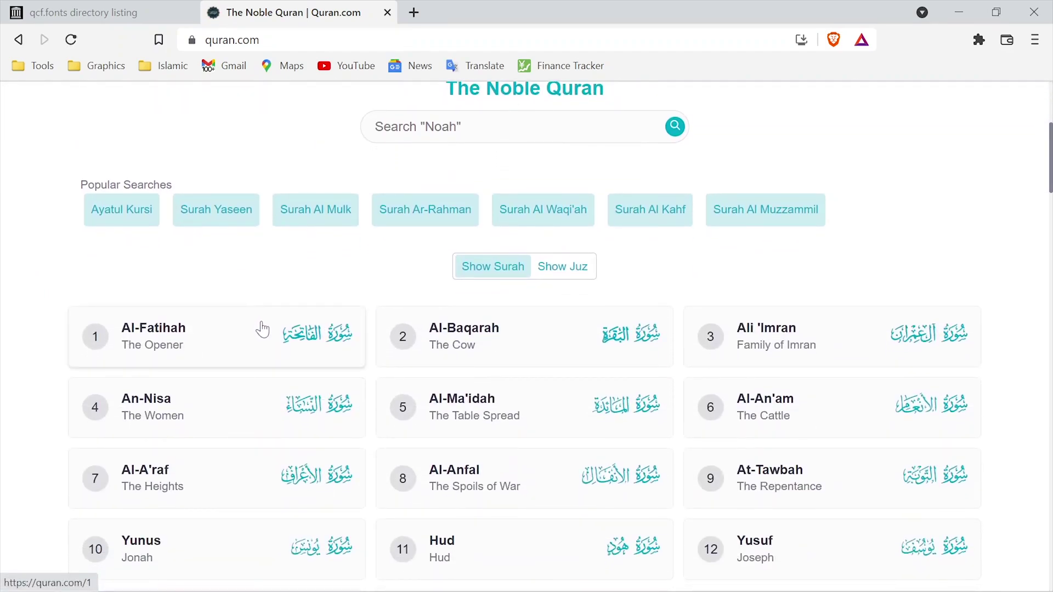
click(262, 329)
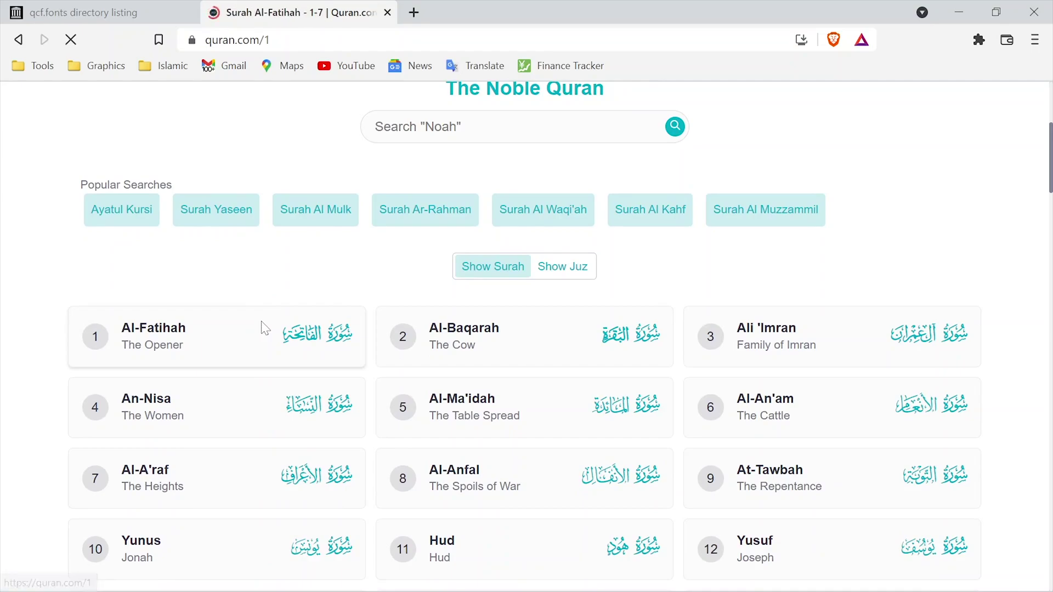
scroll(261, 330, down, 5)
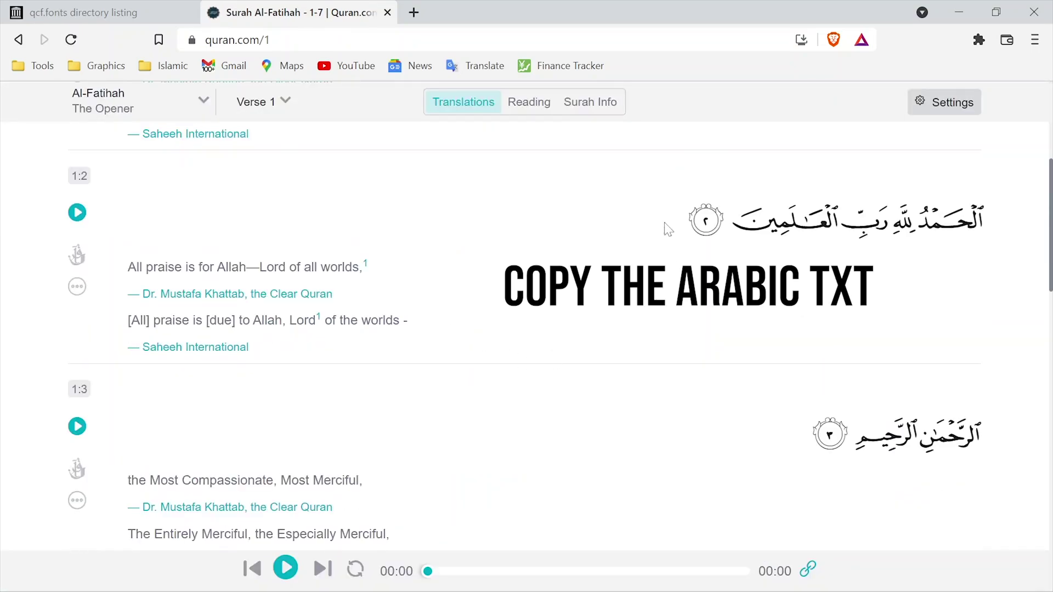
drag(688, 226, 991, 222)
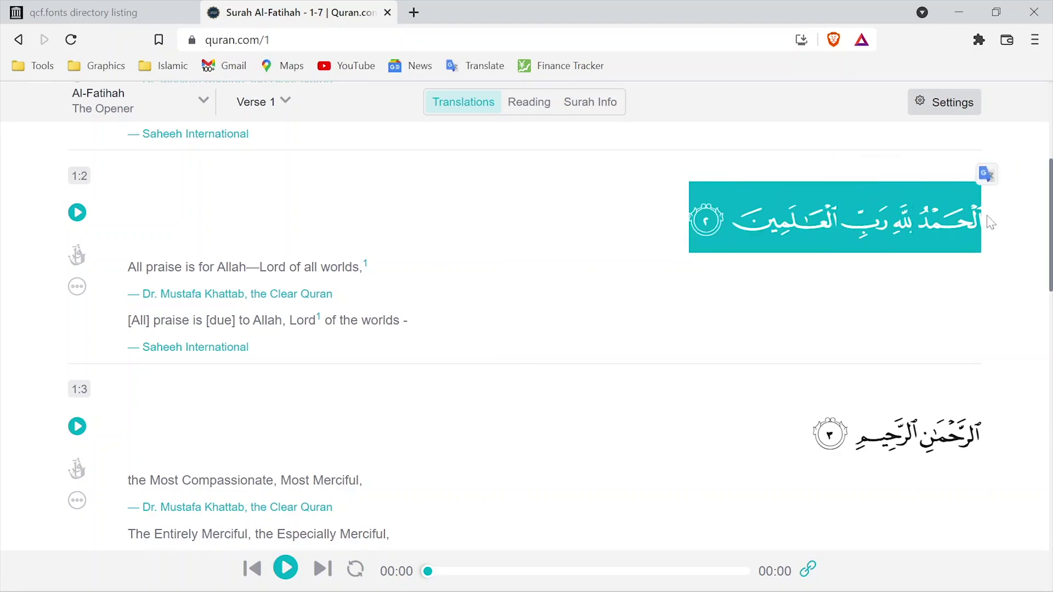
click(956, 11)
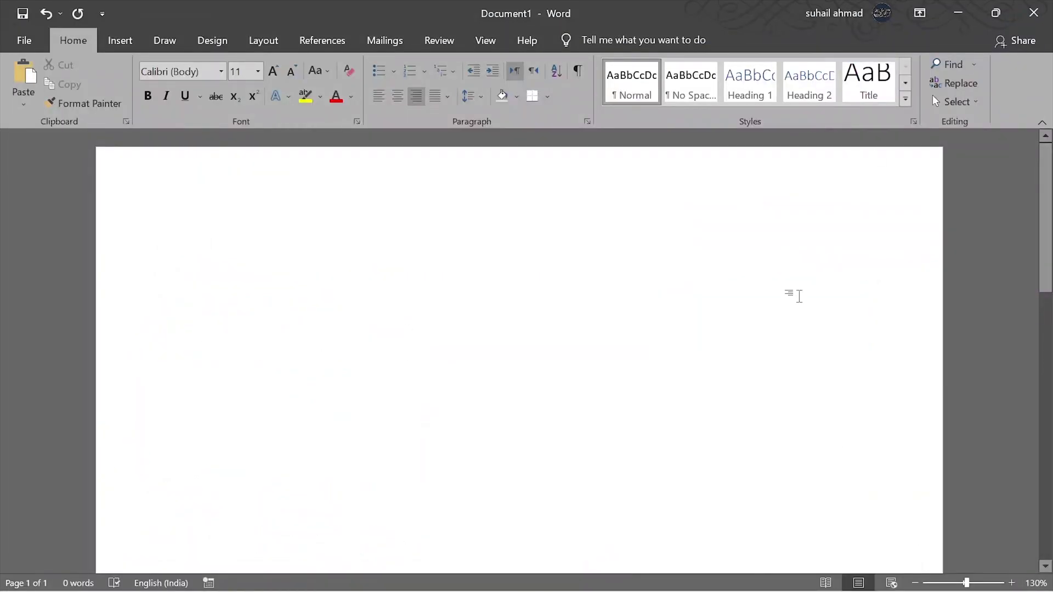
- Paste the Arabic verse, select all of it, and enter QCF_P598 as its font
key(ctrl+v)
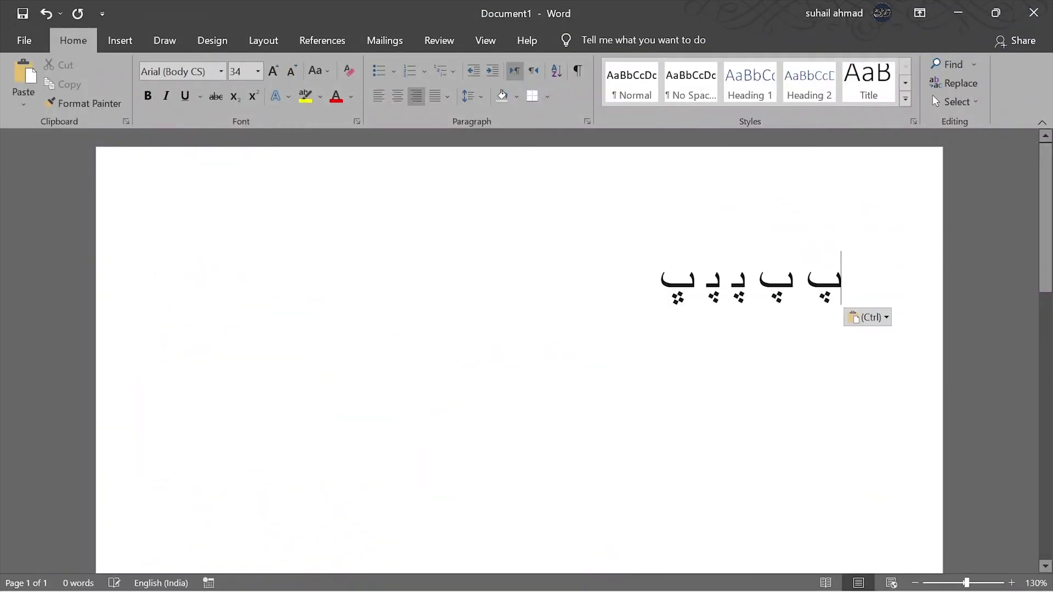
key(ctrl+a)
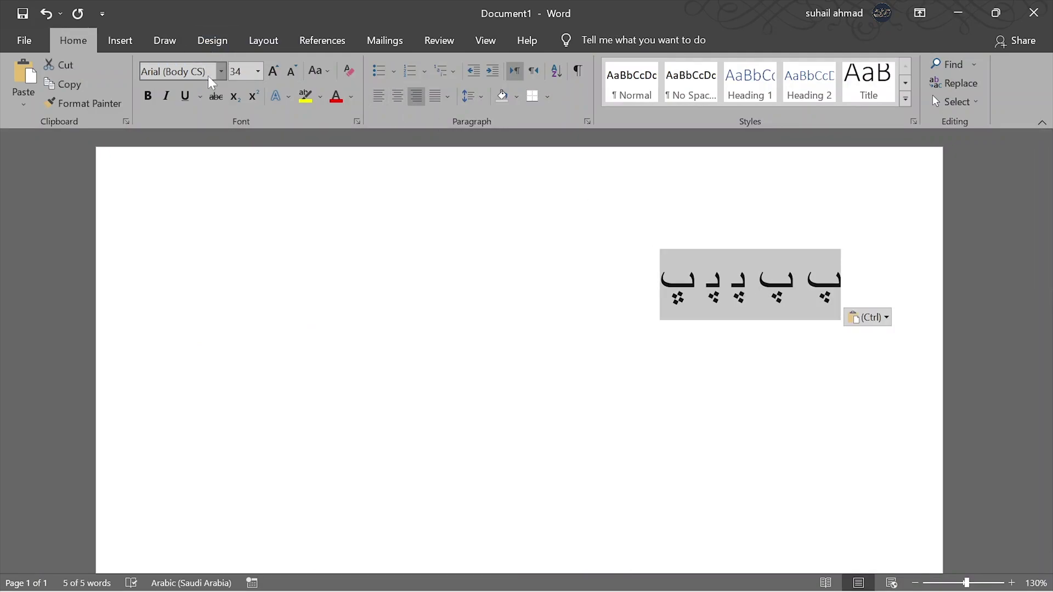
click(175, 71)
text(A)
text(QCF_P598)
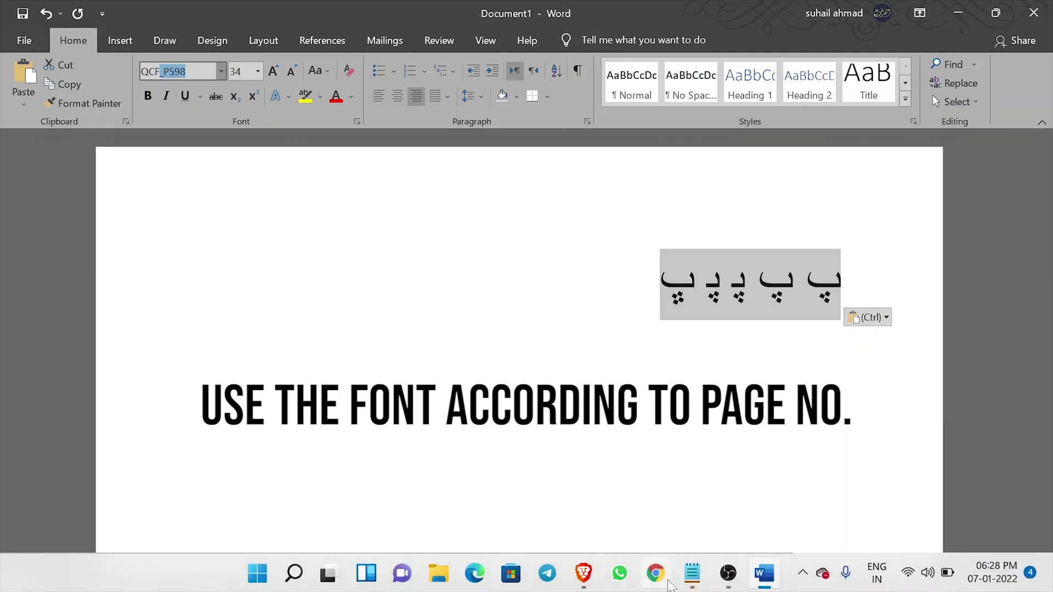
- Look up Al-Fatihah's Mushaf page number, Page 1, in Quran.com's Reading view, then return to Word
click(583, 573)
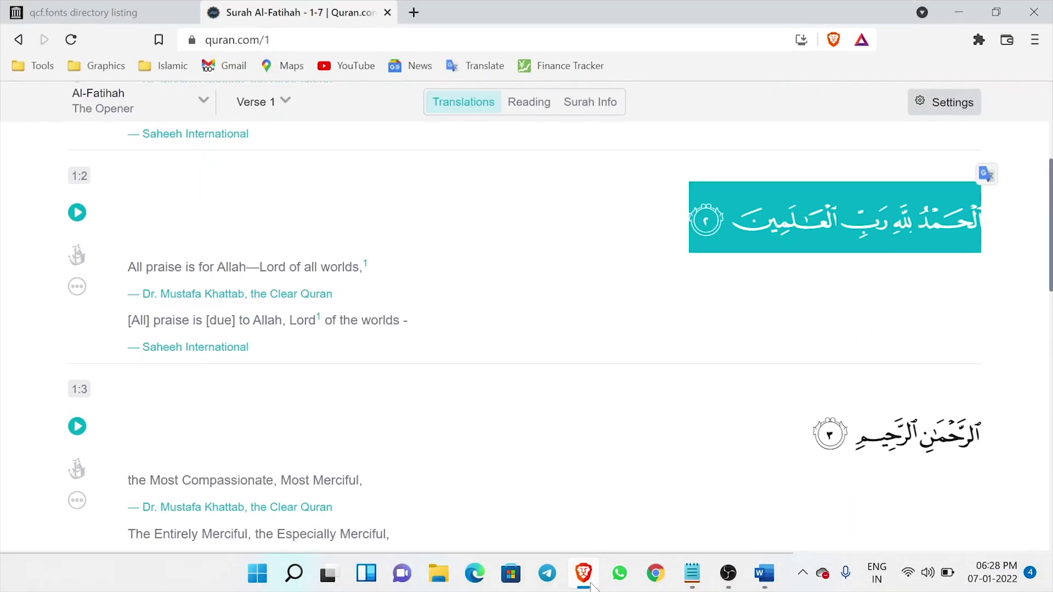
scroll(399, 242, up, 4)
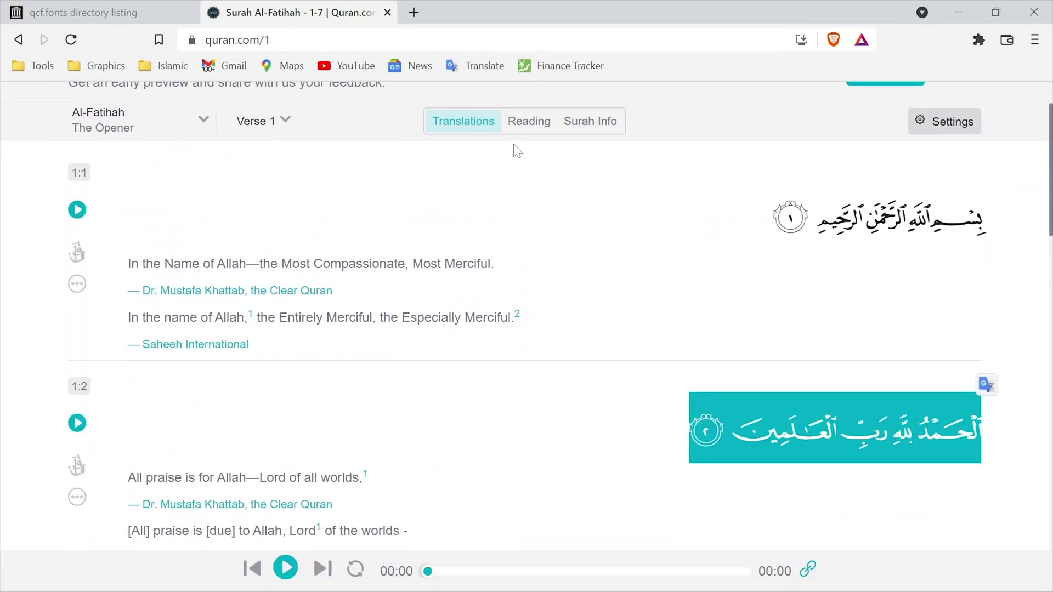
click(529, 122)
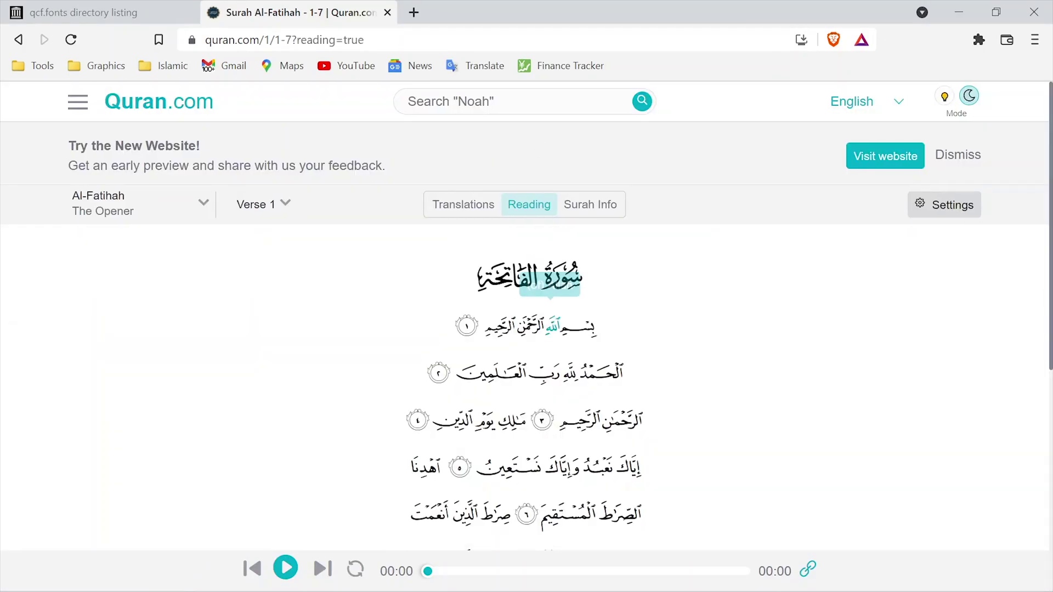
scroll(528, 274, down, 4)
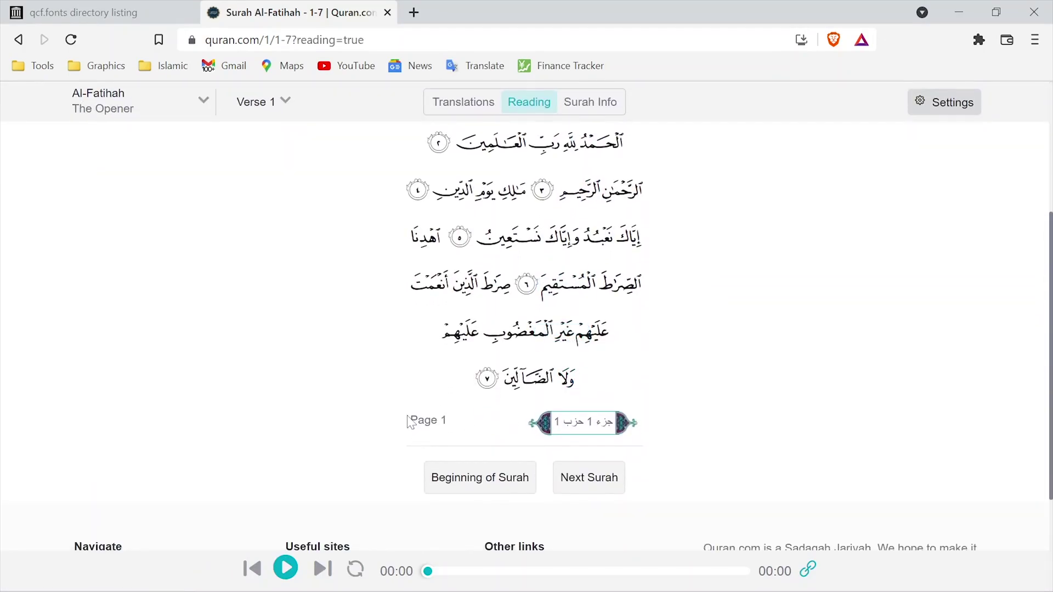
drag(413, 427, 457, 424)
click(959, 12)
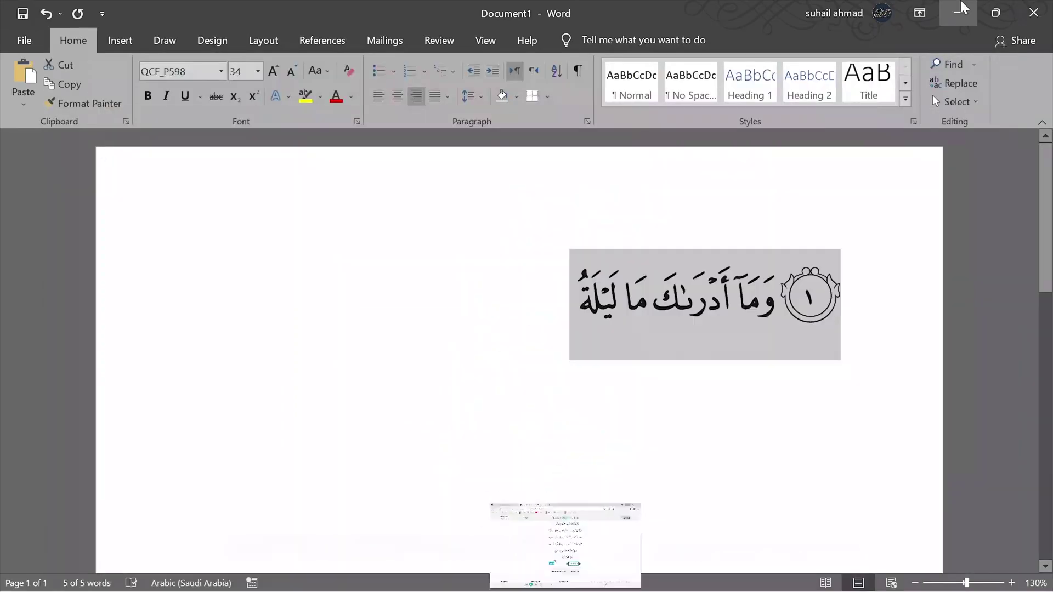
- Change the verse font to QCF_P100, then to QCF_P001, and deselect the verse
click(203, 72)
click(187, 71)
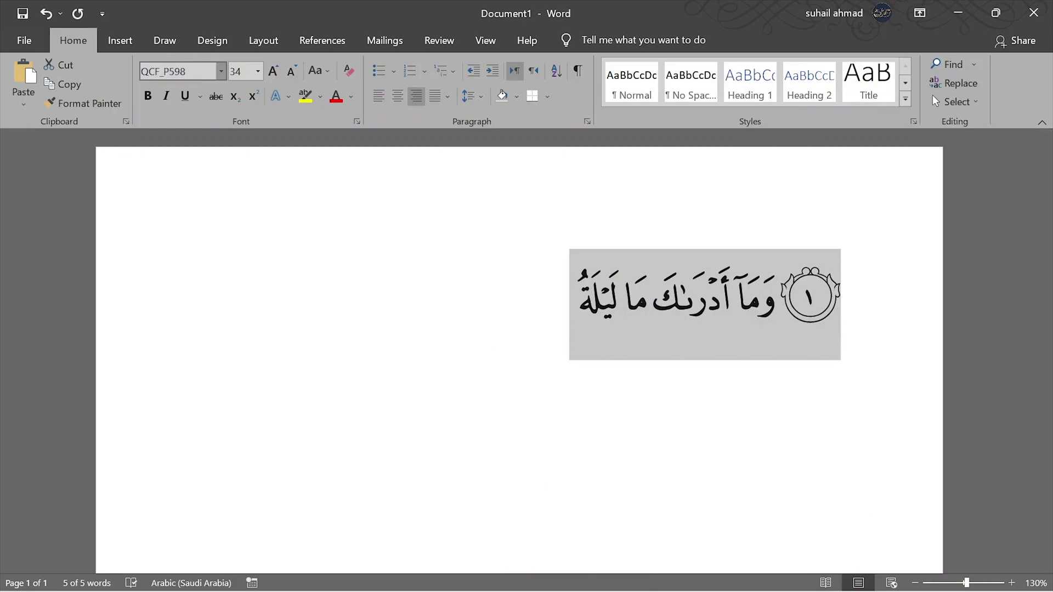
text(100)
key(Return)
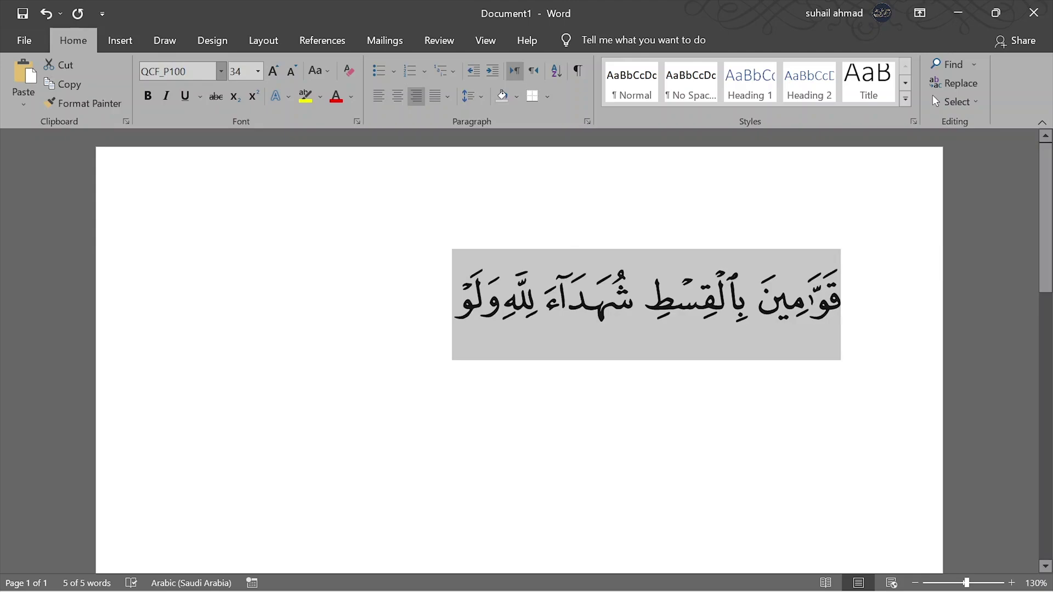
click(181, 71)
click(186, 72)
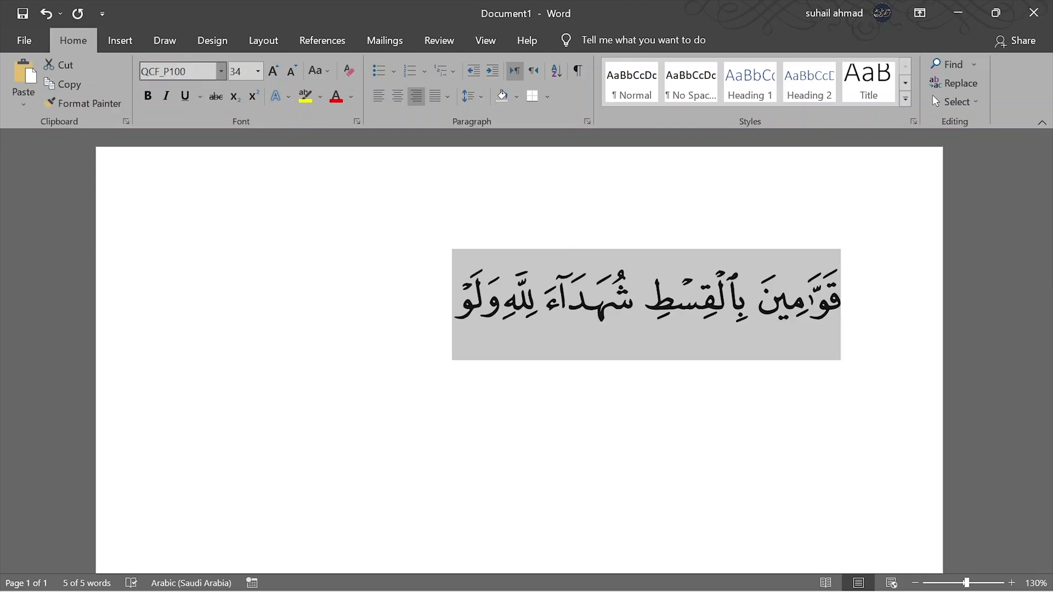
text(001)
key(Return)
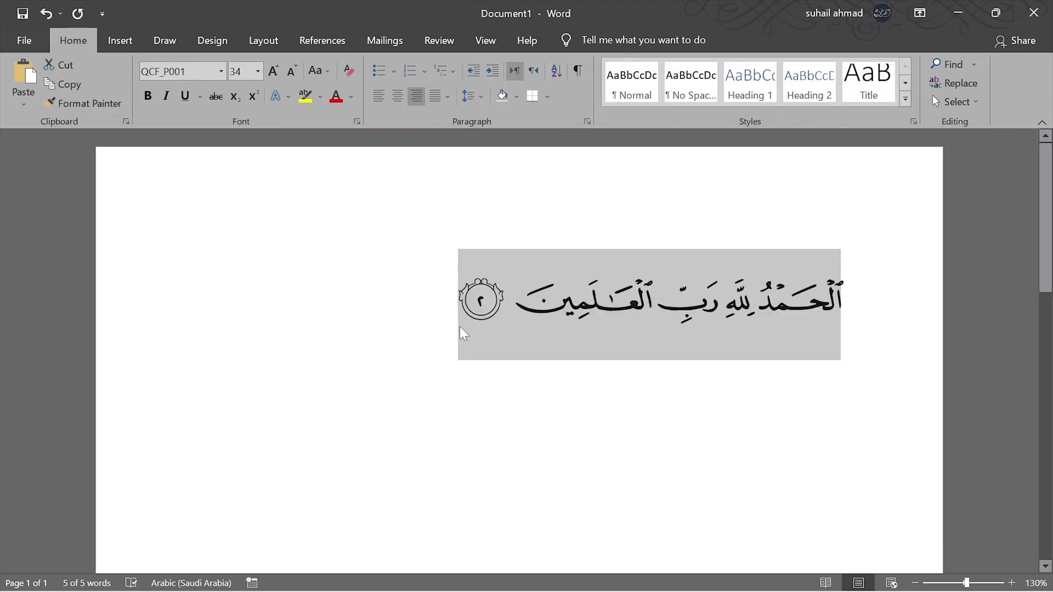
key(Left)
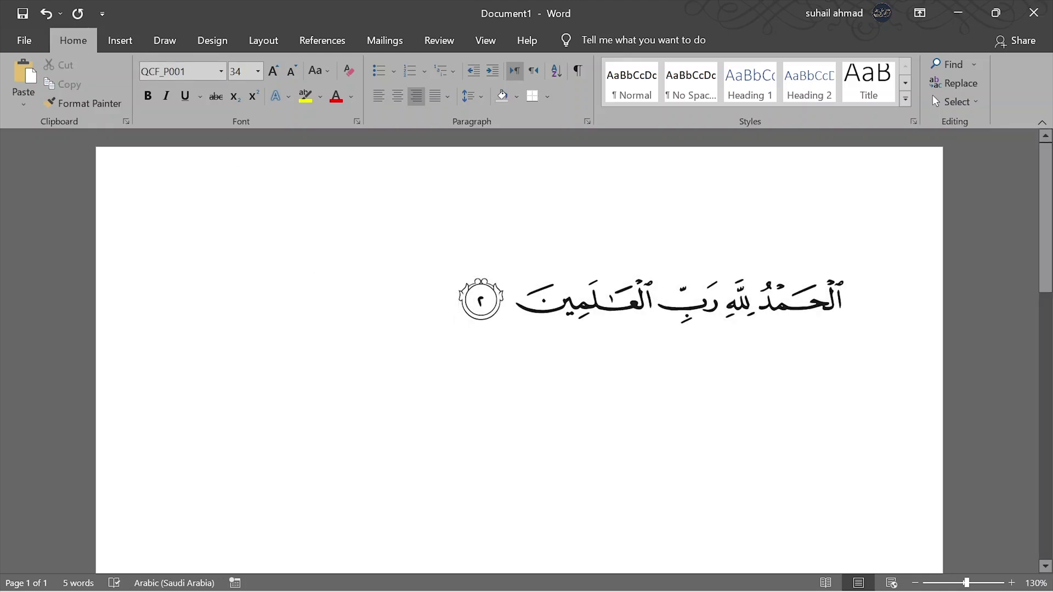
key(Home)
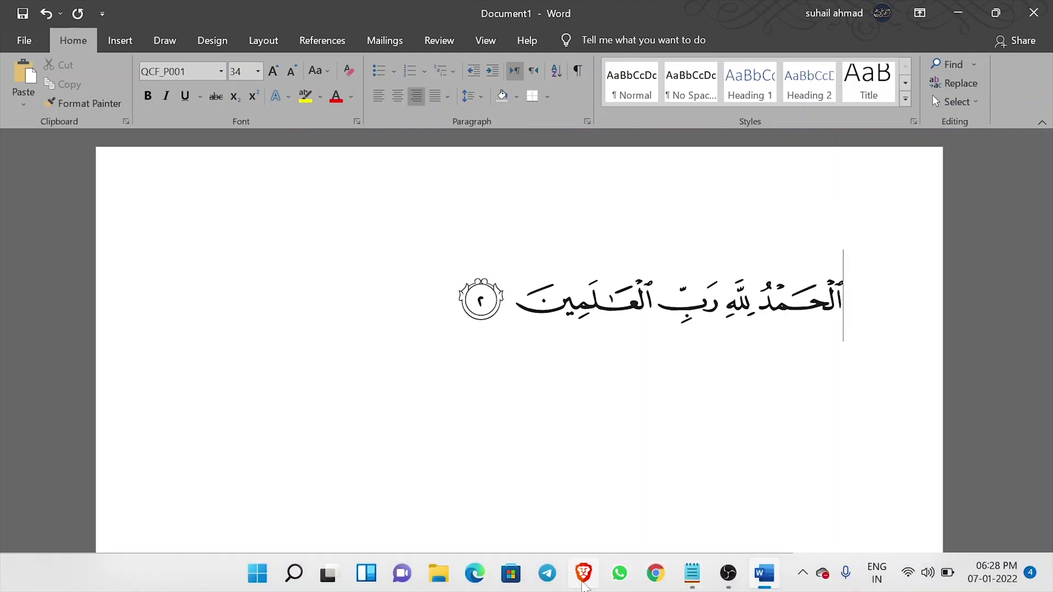
- Select the Saheeh International English translation of verse 1:2 in Quran.com's Translations view
click(583, 573)
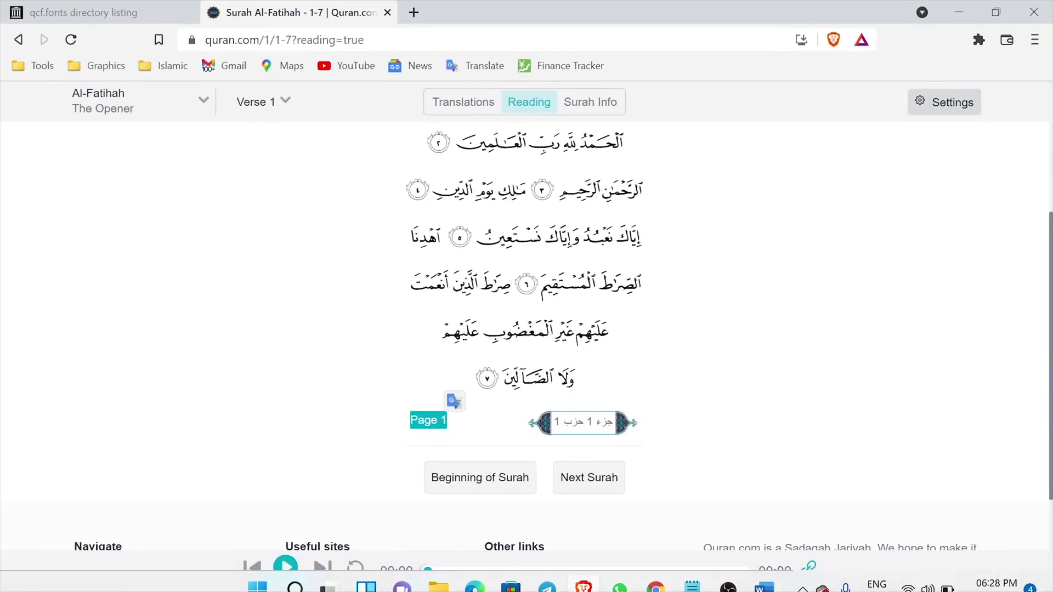
click(475, 110)
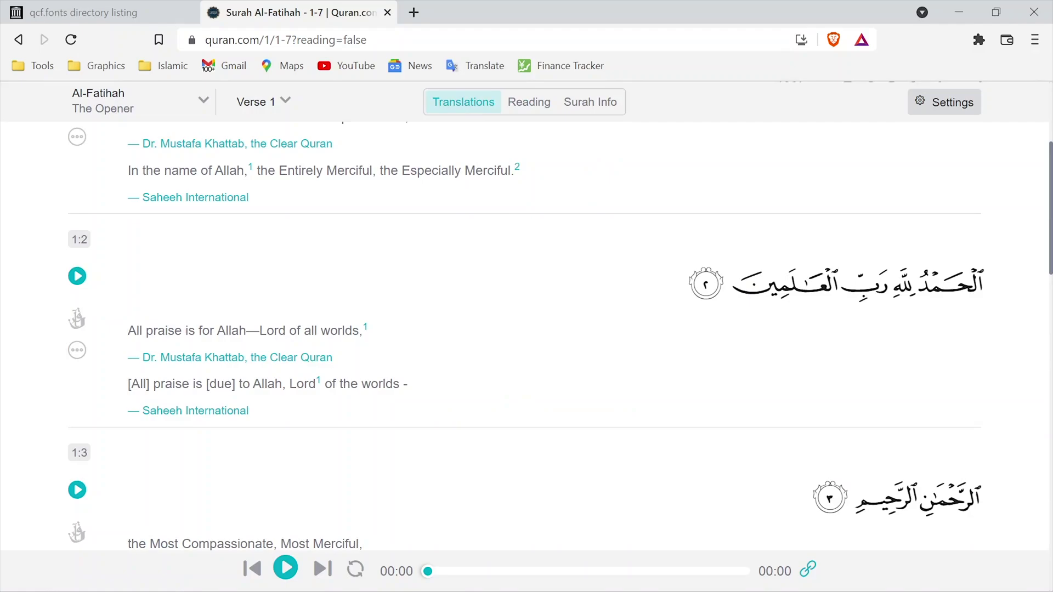
drag(128, 384, 410, 384)
key(ctrl+c)
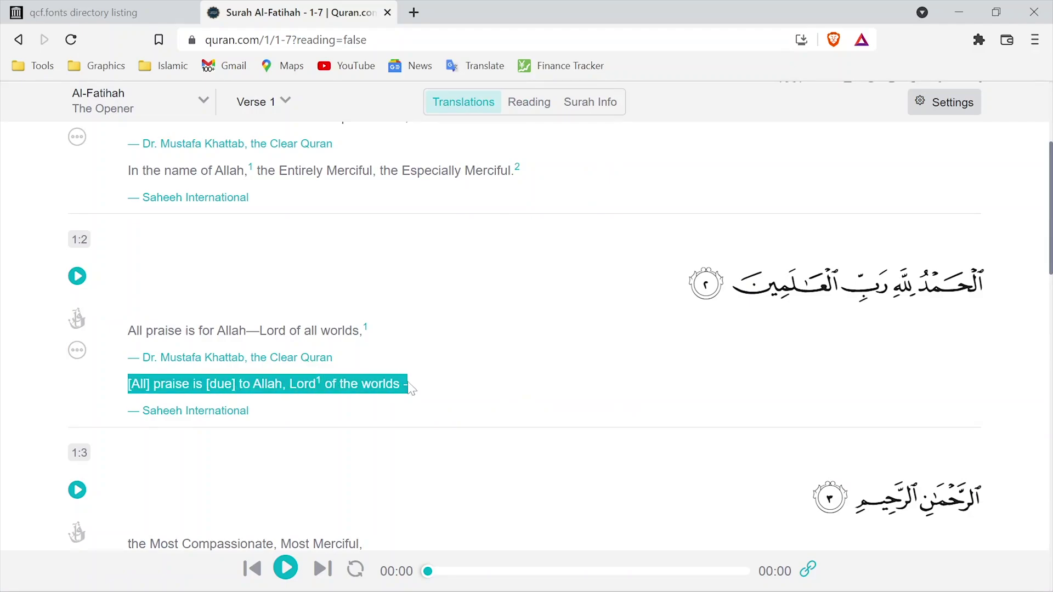
- Paste the translation as text only on a new line below the verse and select it
click(959, 12)
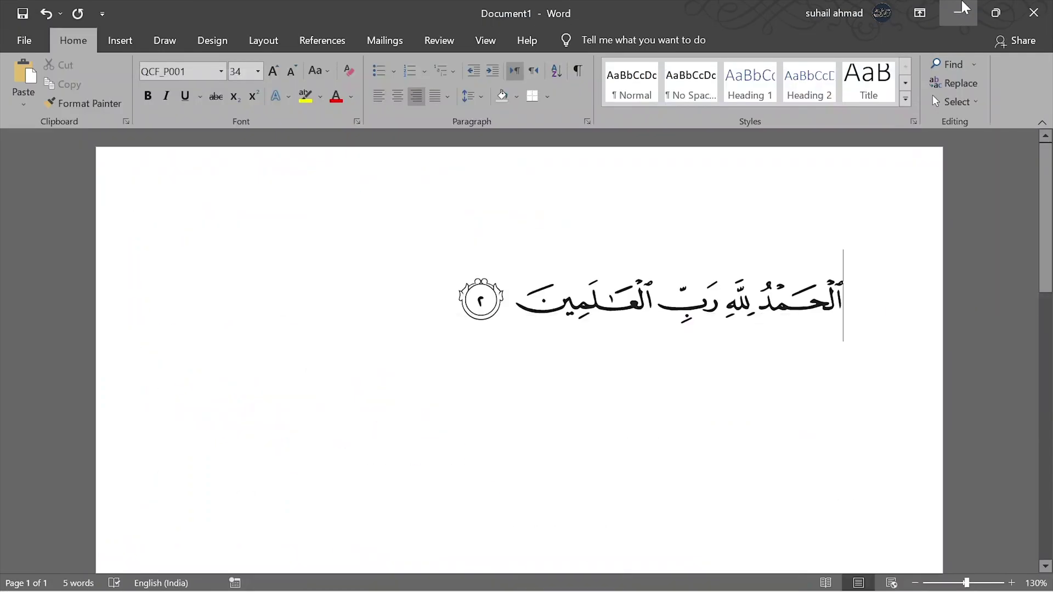
key(Return)
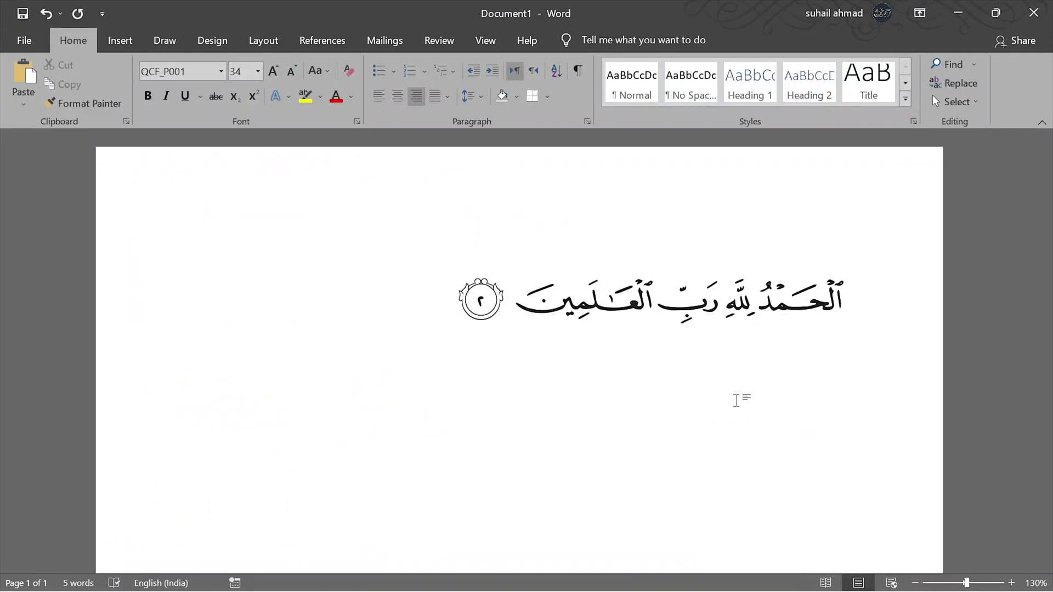
key(ctrl+v)
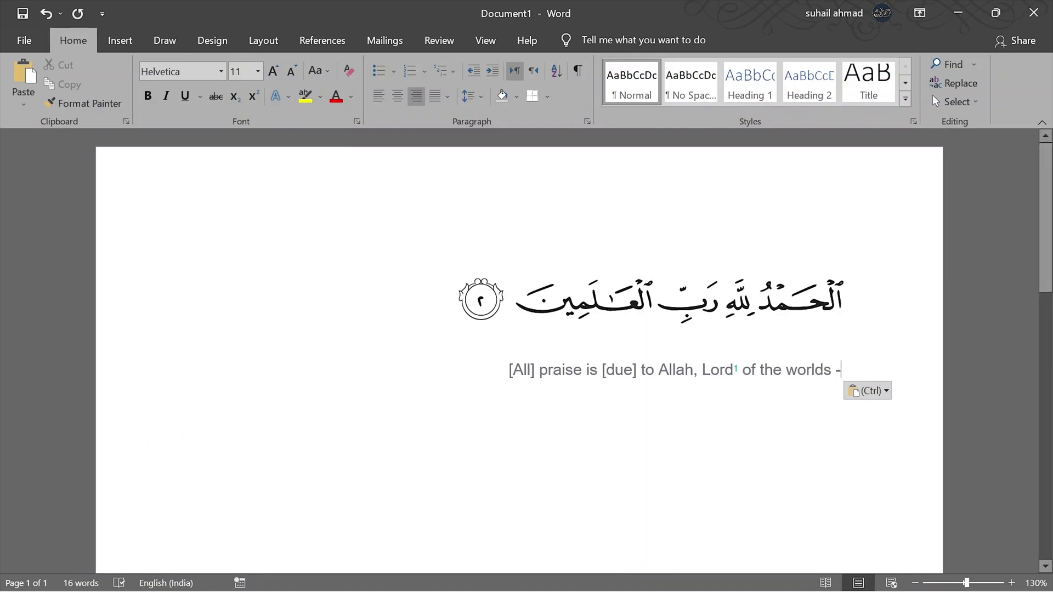
click(887, 390)
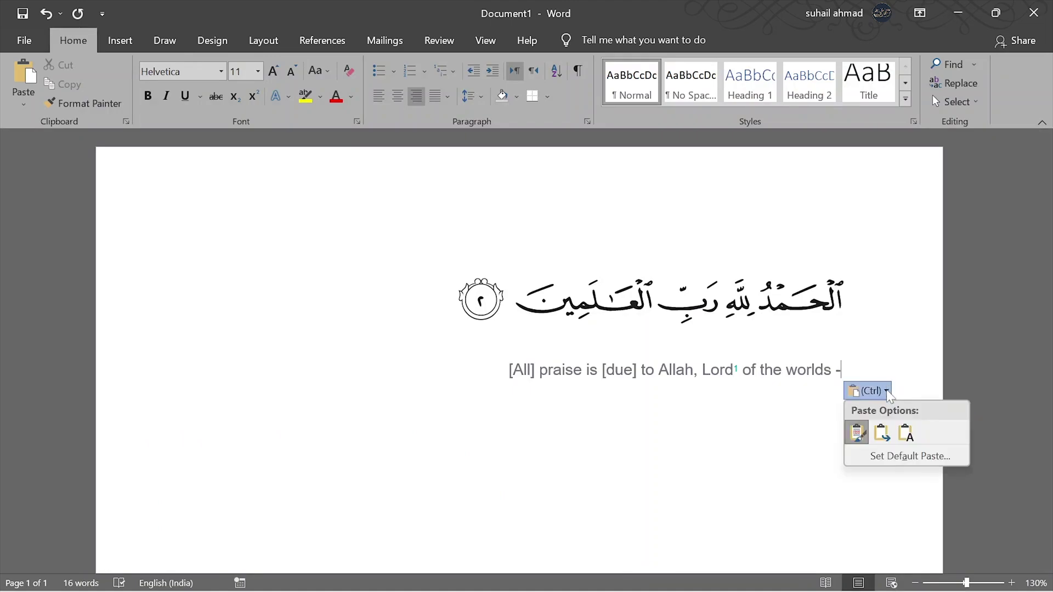
click(906, 433)
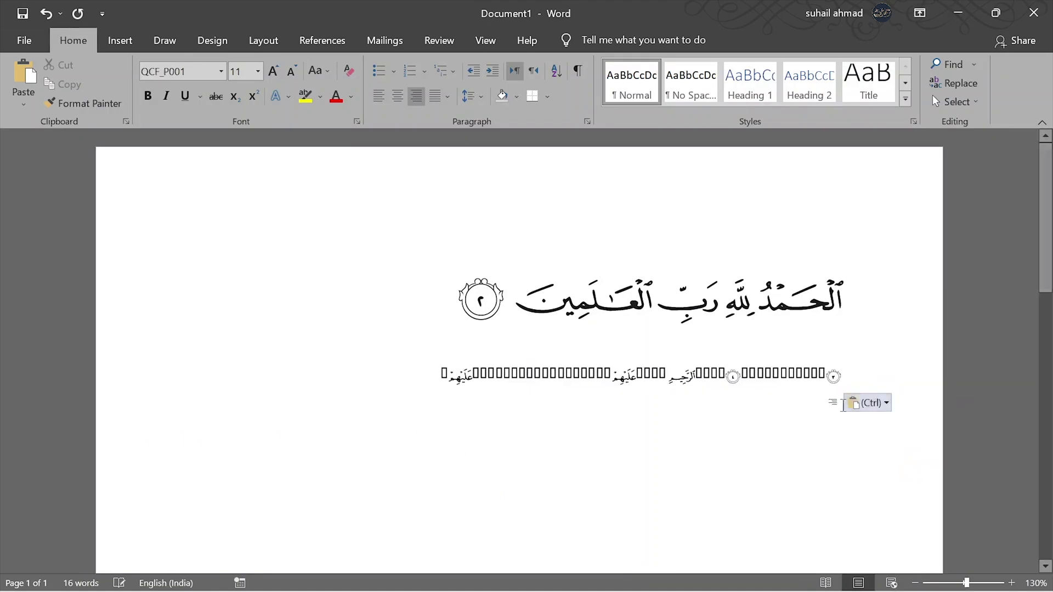
key(shift+End)
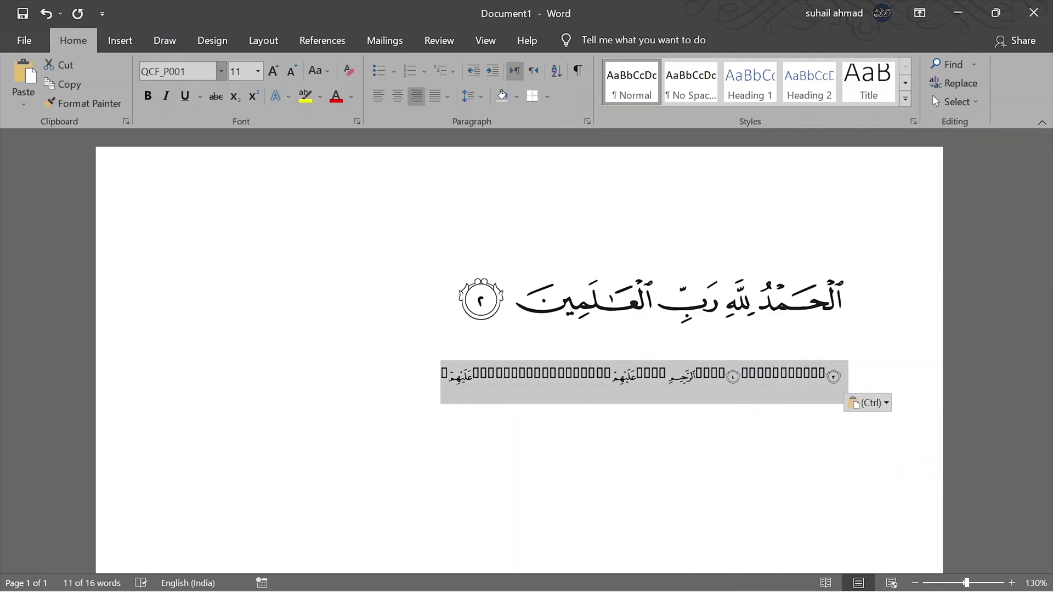
click(195, 74)
- Format the translation in Slate For OnePlus at 12 pt, aligned left
text(Slate For OnePlus)
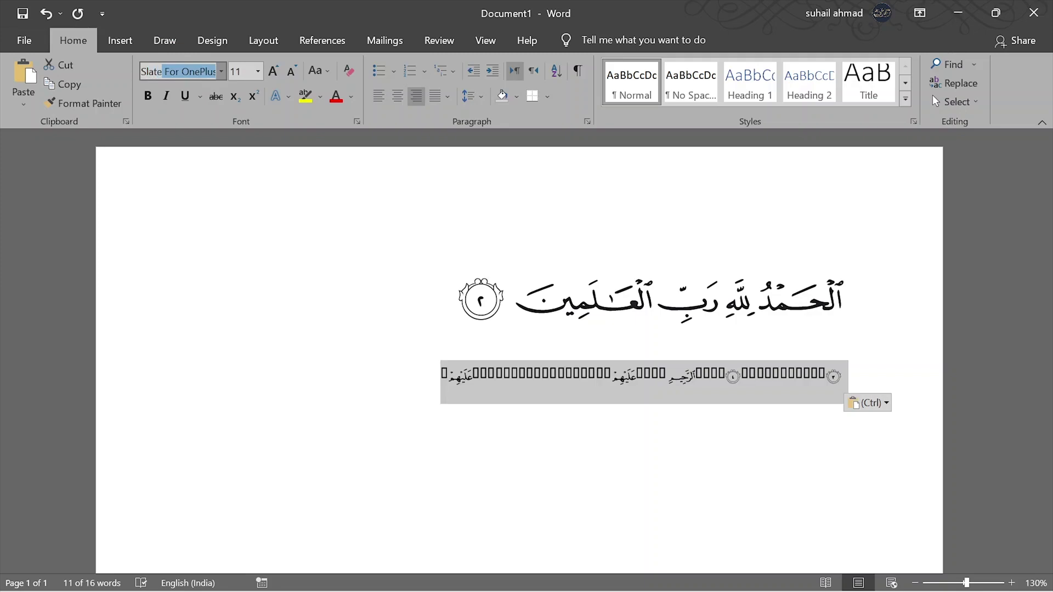
key(Return)
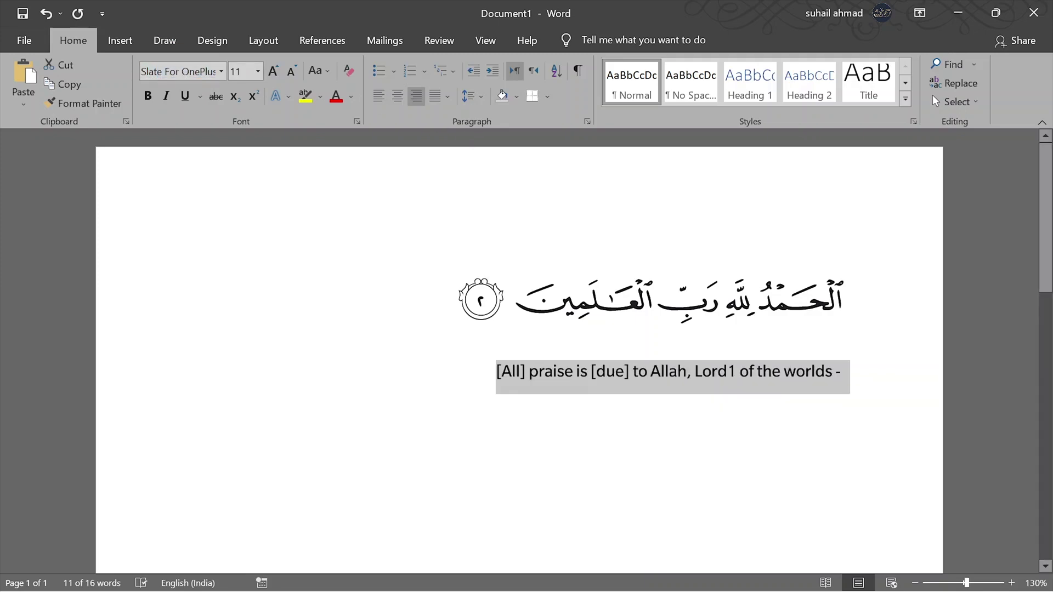
click(382, 97)
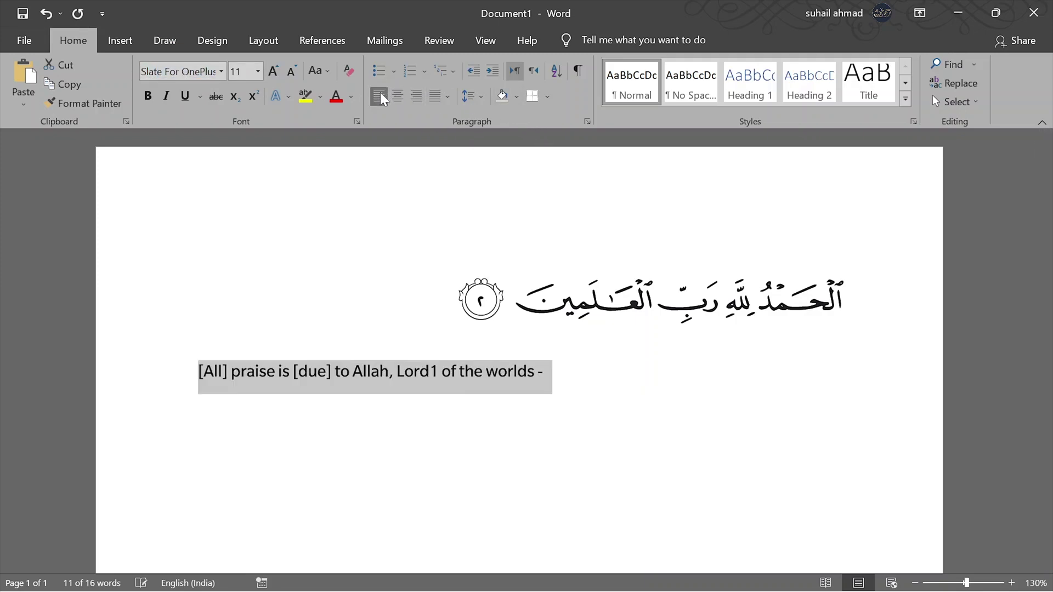
click(273, 72)
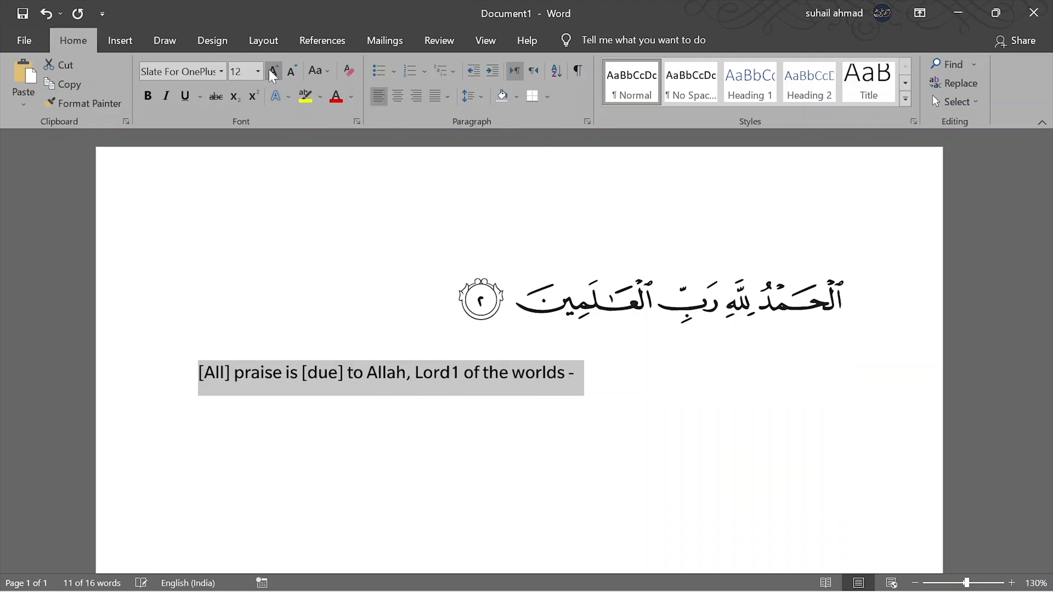
- Delete the stray footnote number 1 after Lord and the trailing dash after worlds
click(462, 376)
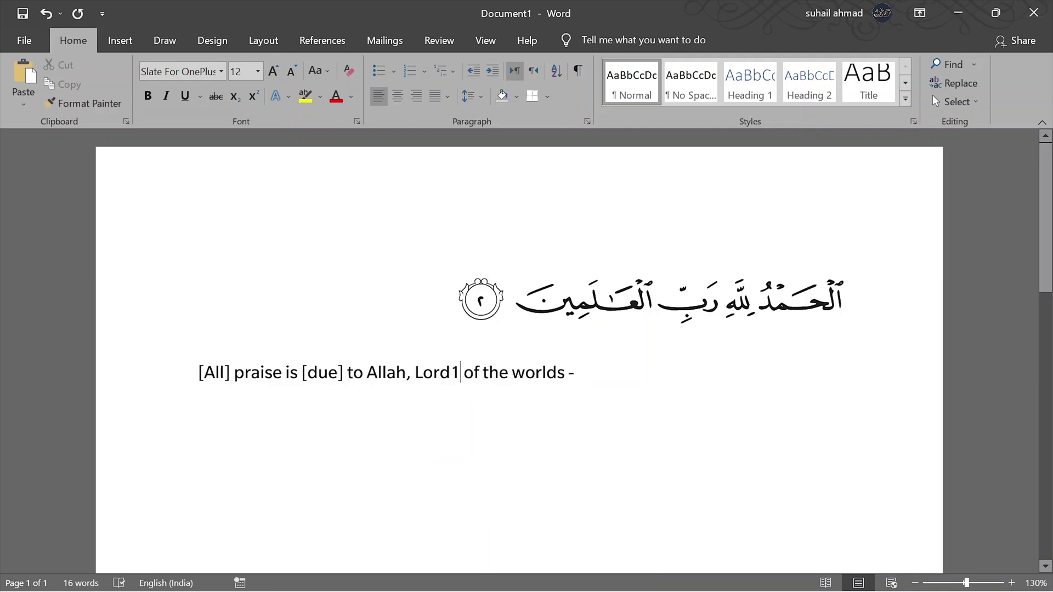
key(BackSpace)
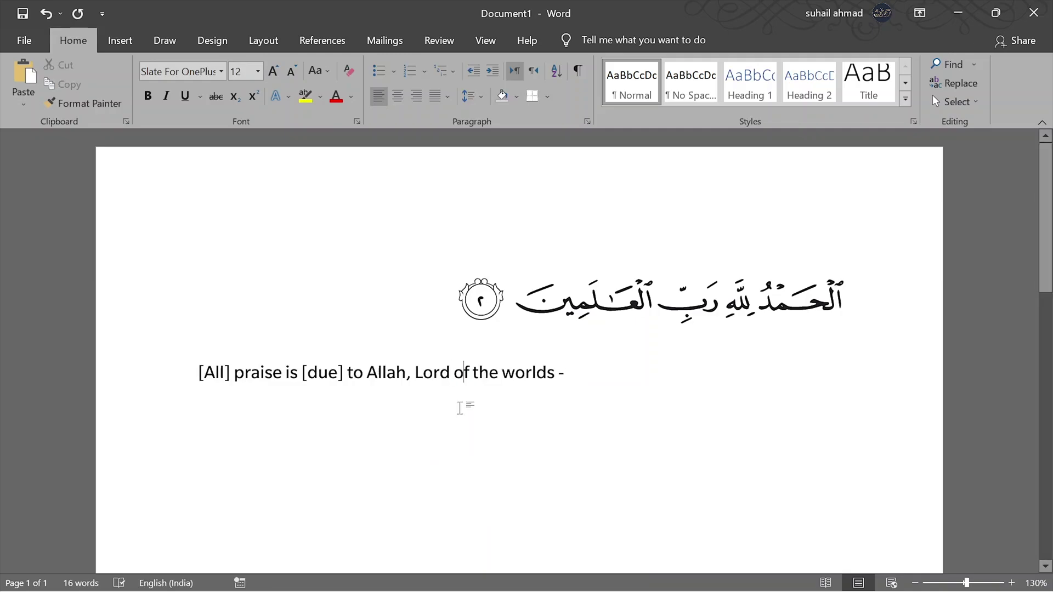
key(BackSpace)
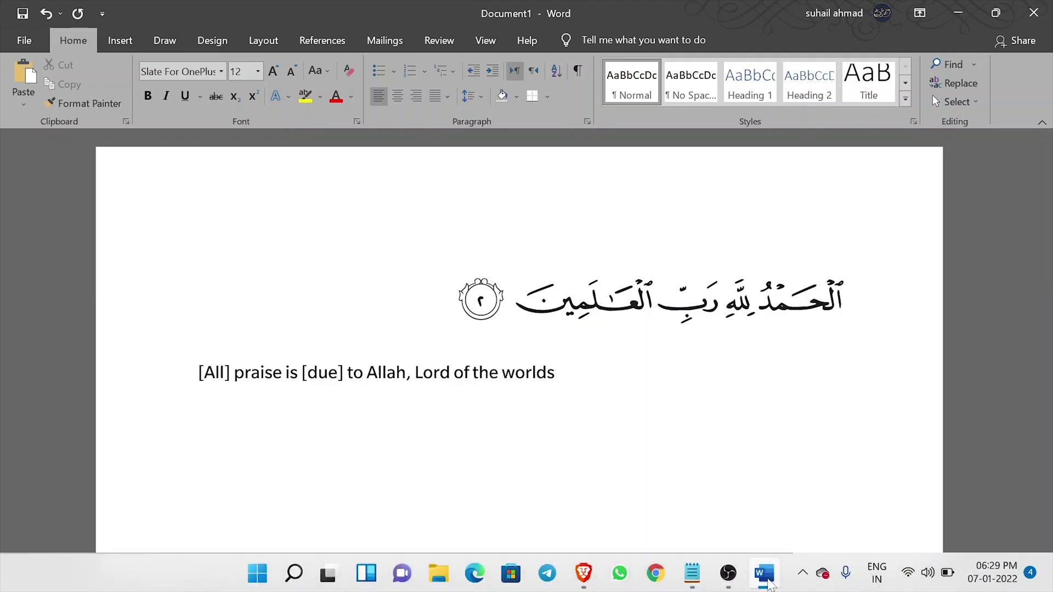
mouse_move(583, 574)
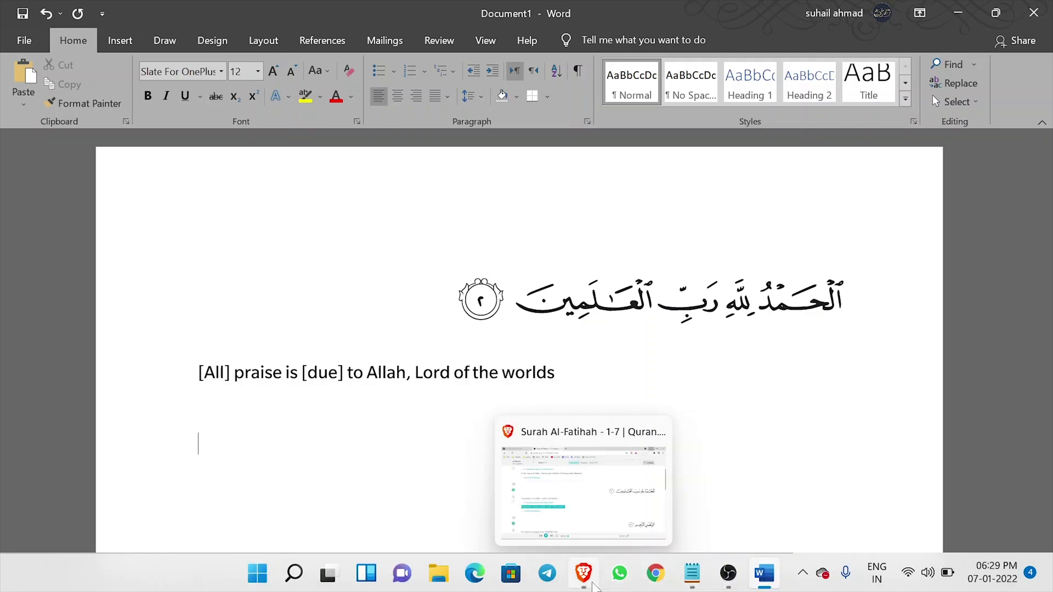
- Bring Quran.com back up in Brave and open Surah Al-An'am from the surah list
click(594, 586)
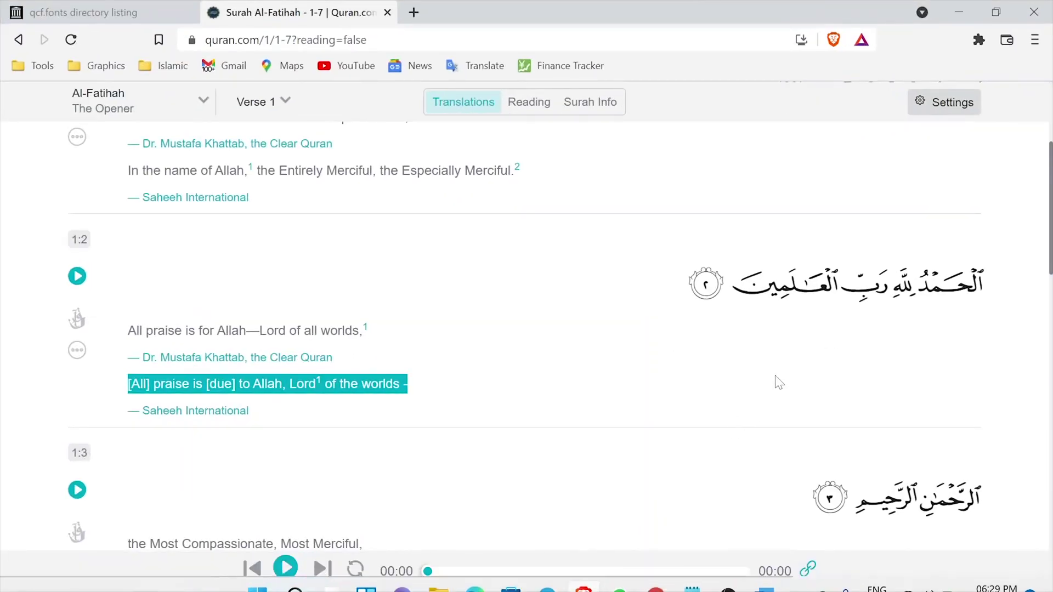
scroll(574, 454, down, 3)
scroll(574, 453, up, 3)
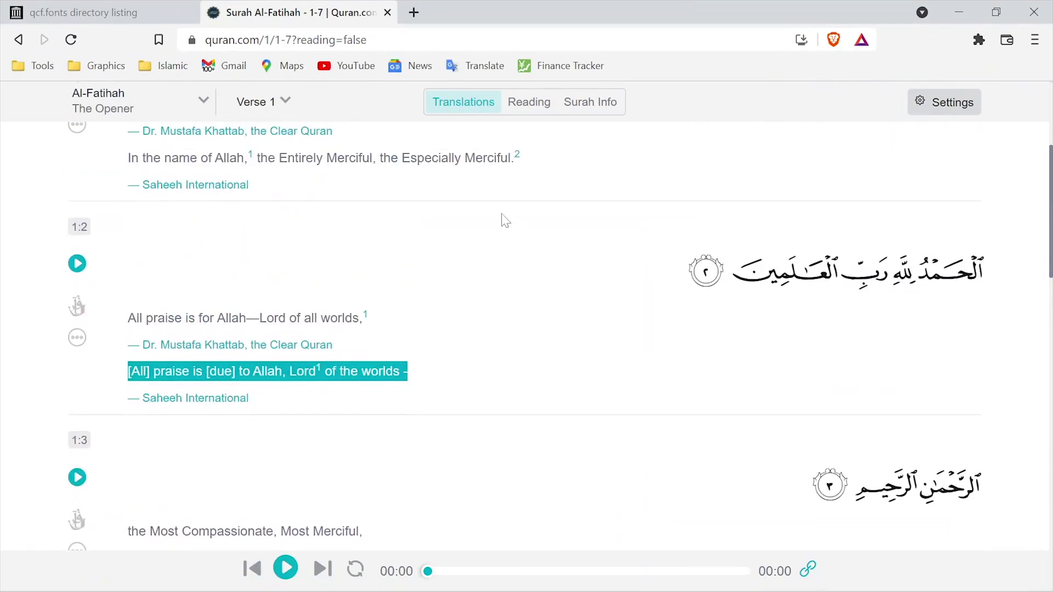
click(194, 102)
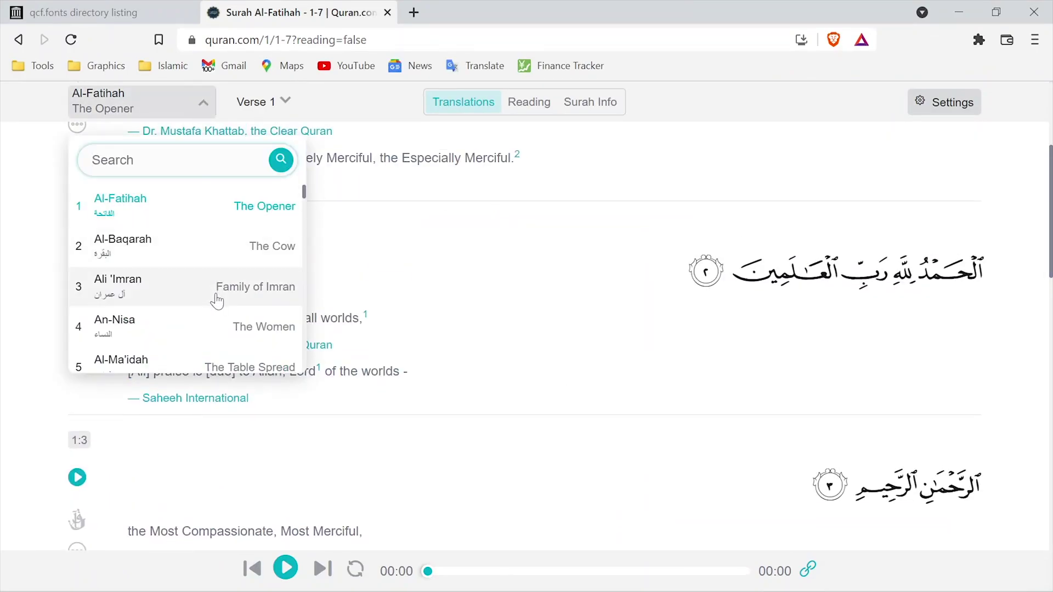
scroll(219, 299, down, 2)
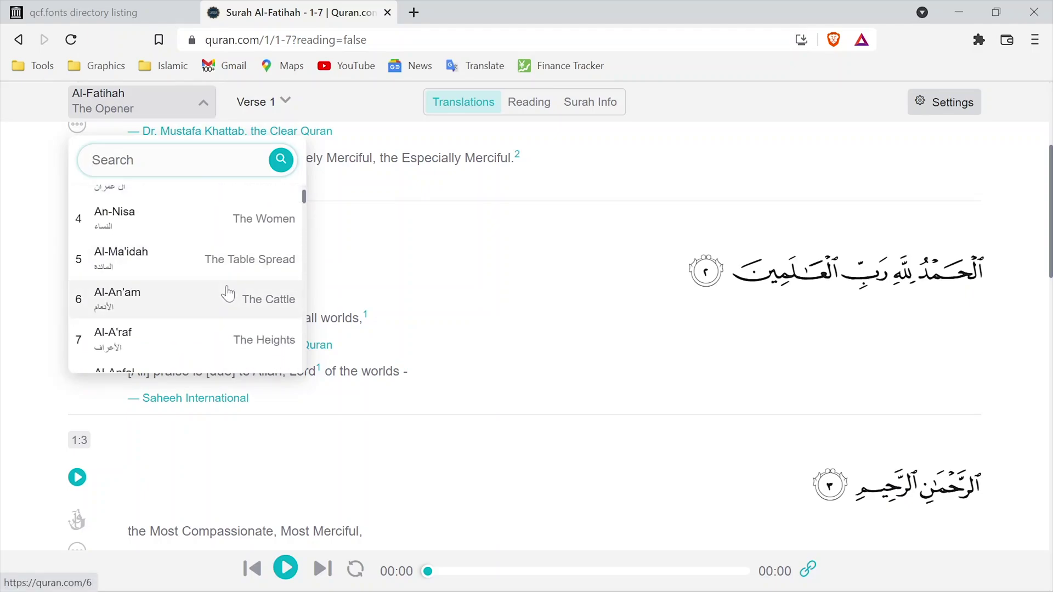
click(227, 294)
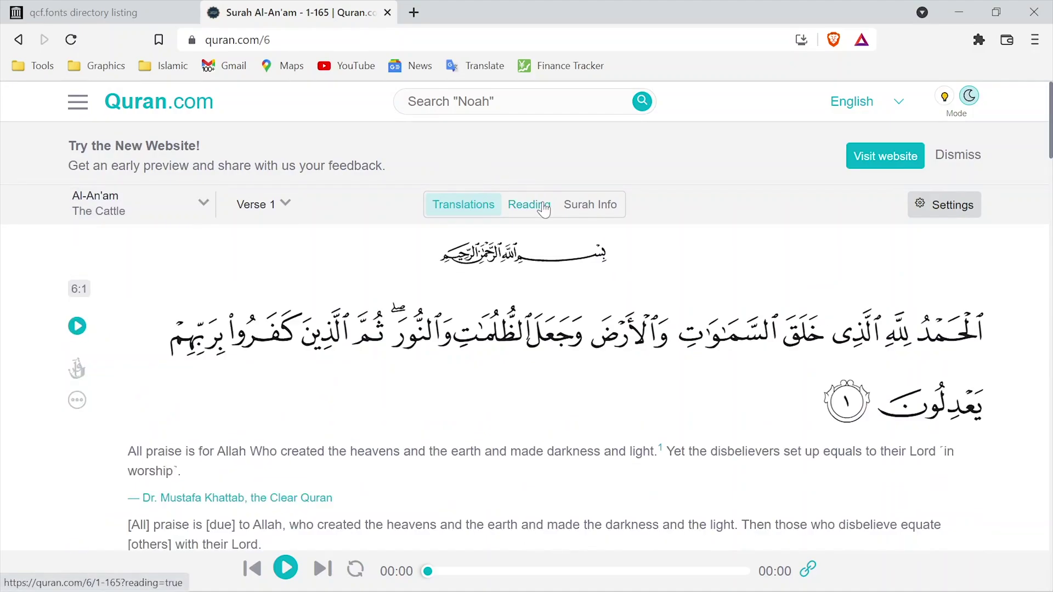
- Select the opening Arabic words of verse 6:2, extending the selection up to أجلا
scroll(636, 308, down, 6)
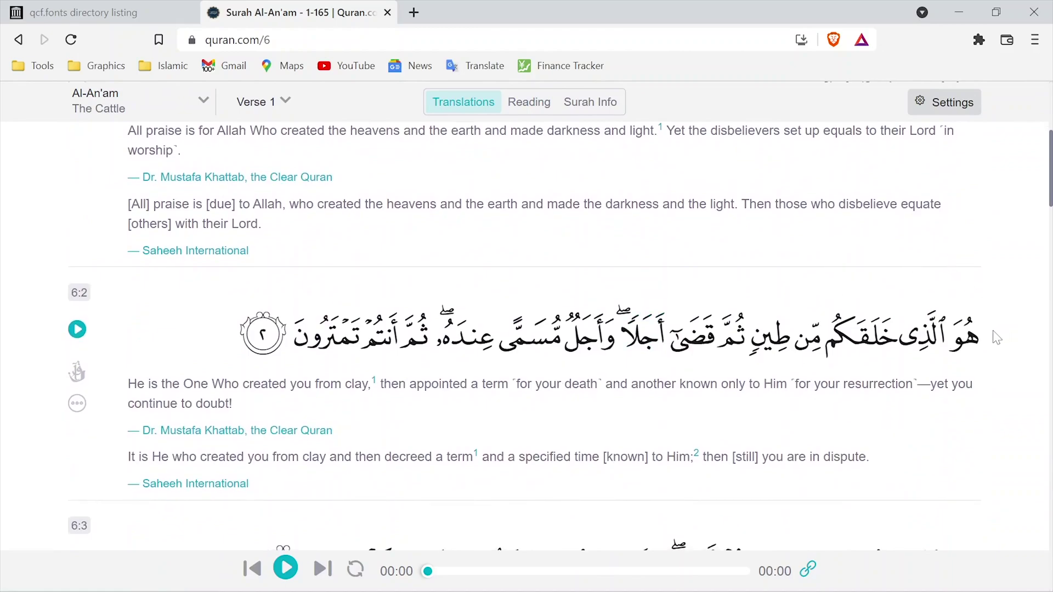
mouse_move(988, 344)
mouse_down()
mouse_move(642, 338)
mouse_move(661, 337)
mouse_up()
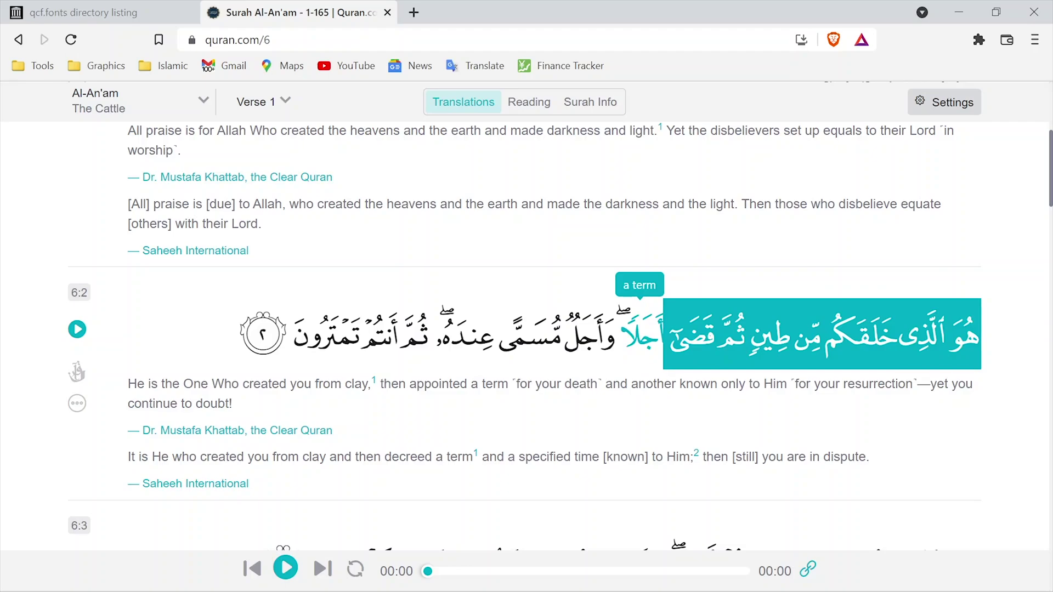
drag(661, 337, 639, 337)
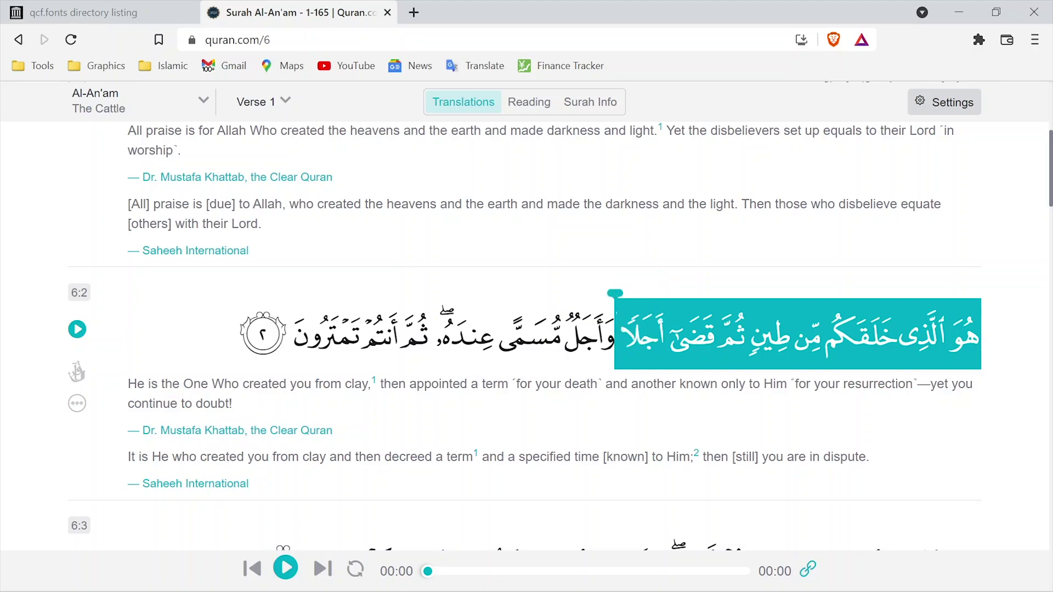
drag(639, 337, 615, 337)
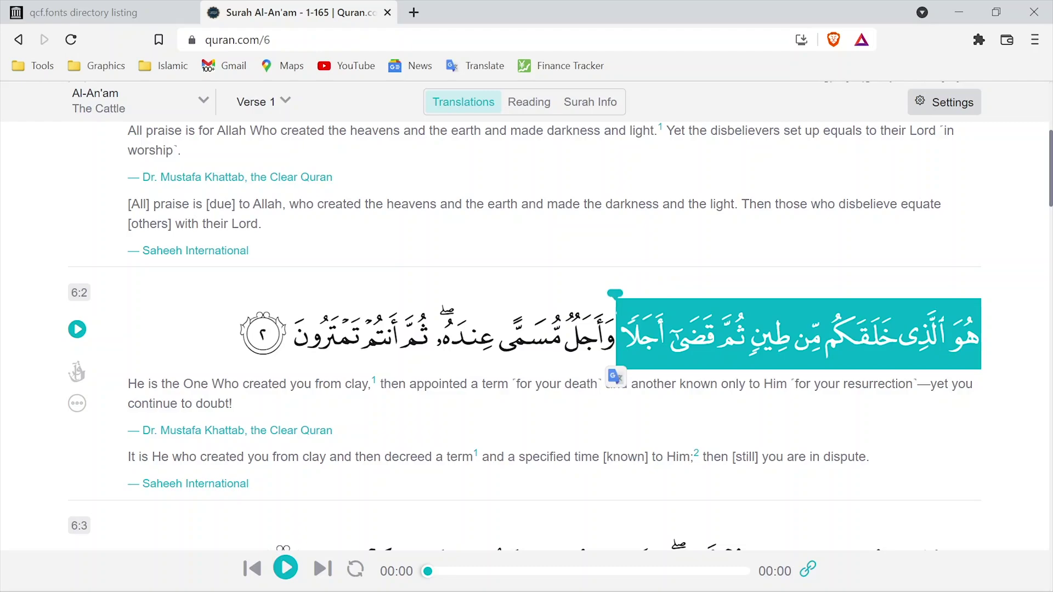
- In the Reading view, confirm verse 6:2 sits on Mushaf page 128
click(530, 102)
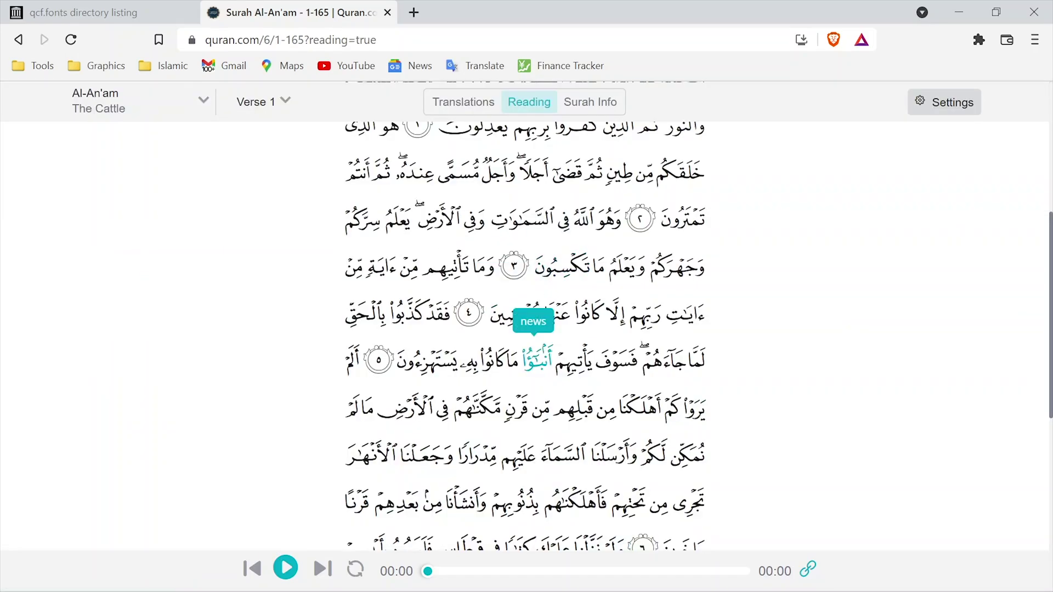
scroll(529, 341, down, 3)
scroll(530, 340, down, 2)
scroll(526, 527, up, 3)
scroll(536, 362, up, 3)
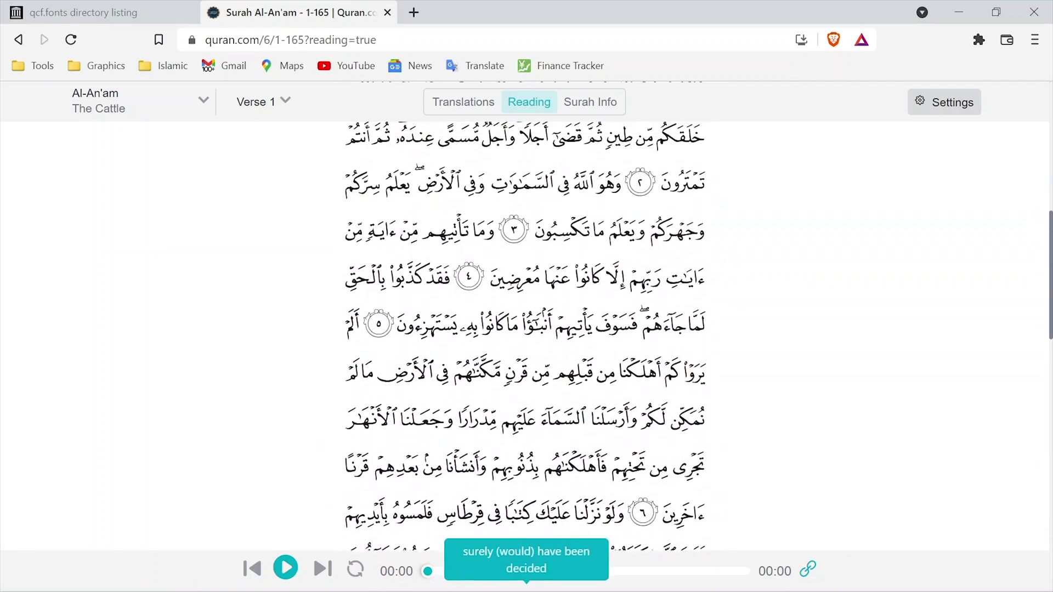
scroll(536, 362, down, 3)
scroll(536, 362, down, 4)
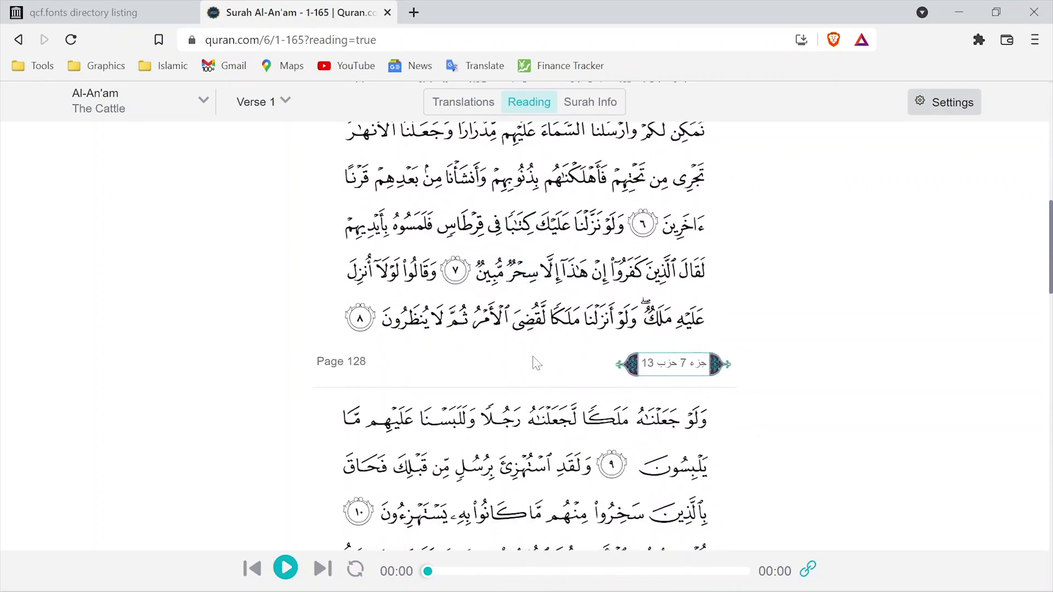
drag(368, 362, 316, 373)
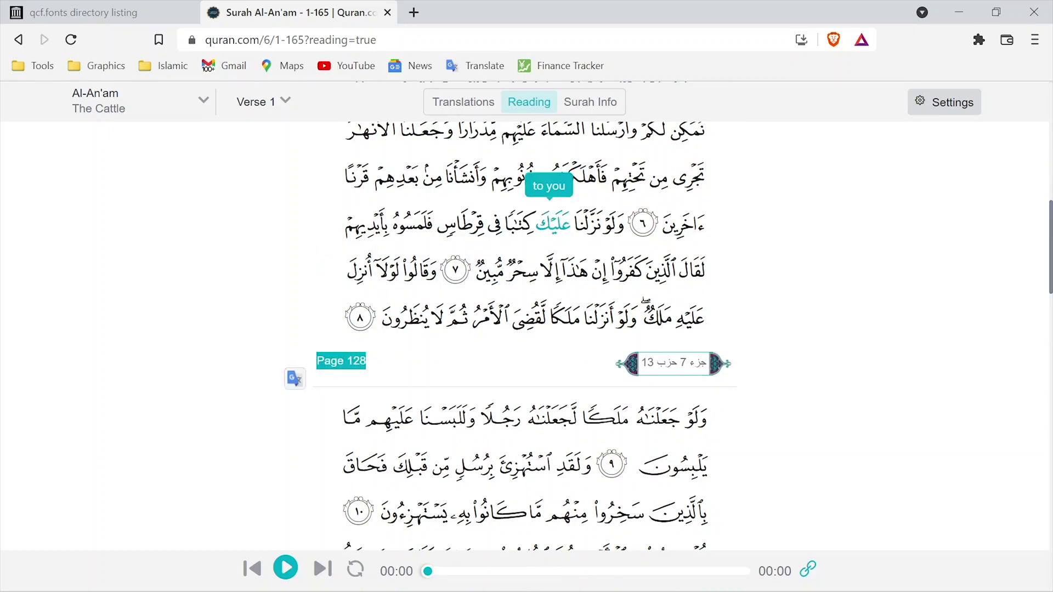
- Return Quran.com to the Translations view and paste the copied verse into Word
click(491, 111)
click(950, 15)
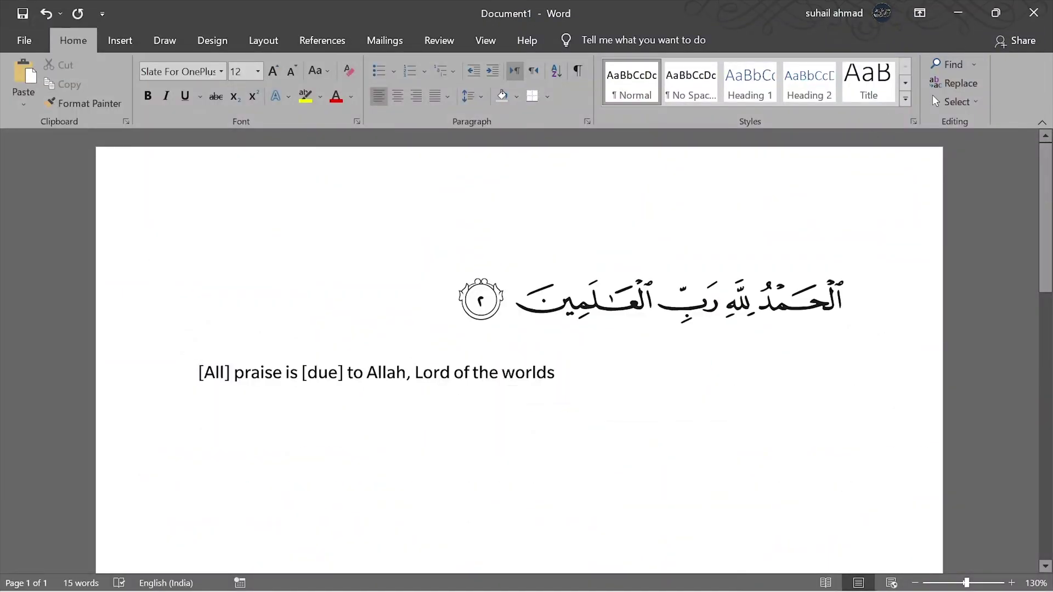
key(ctrl+v)
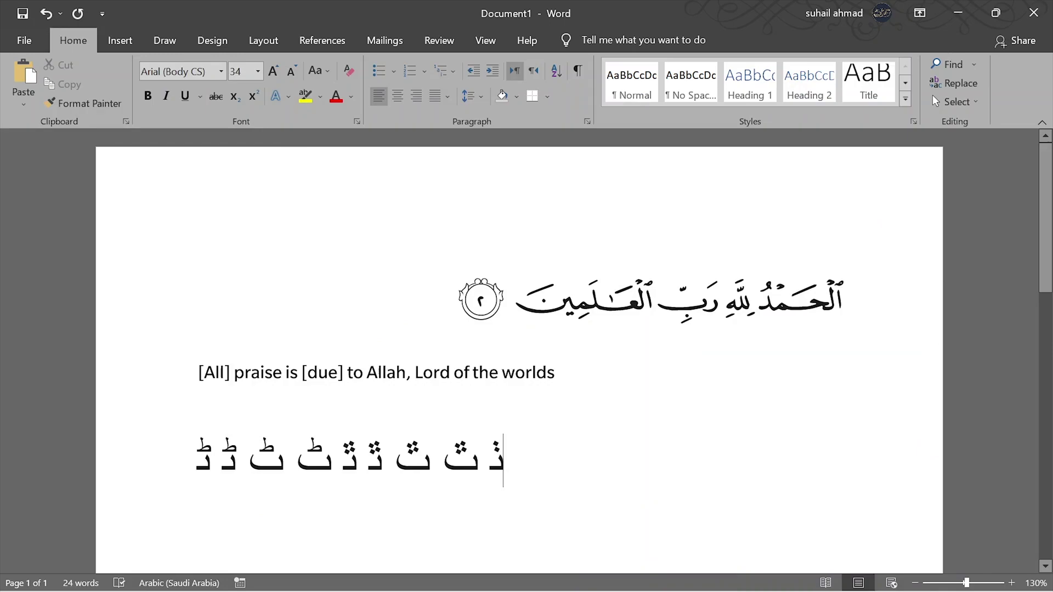
- Select the pasted verse 6:2 glyphs and set their font to QCF_P128
double_click(204, 460)
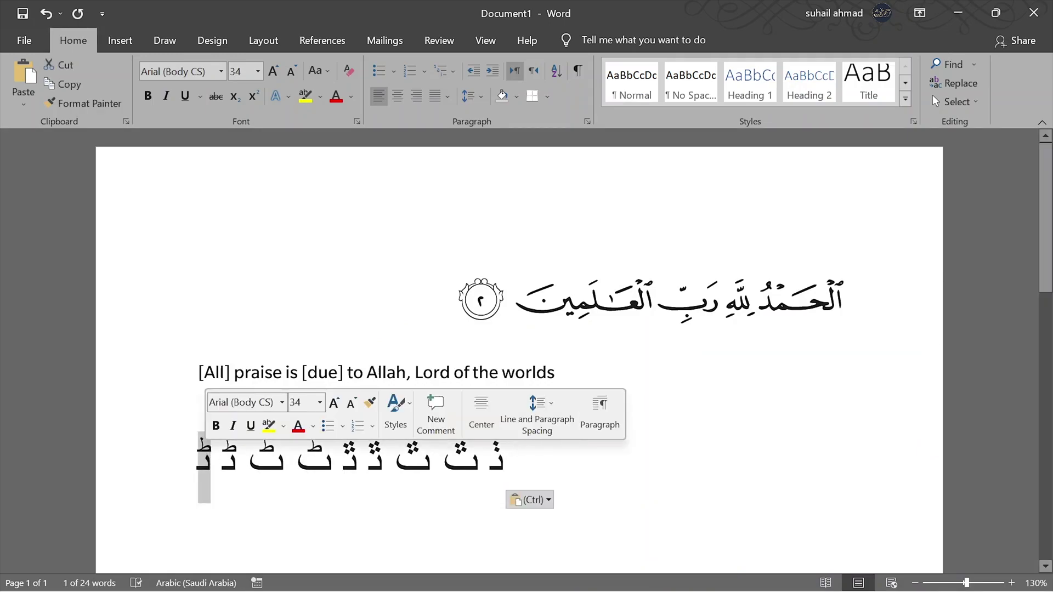
drag(204, 460, 512, 461)
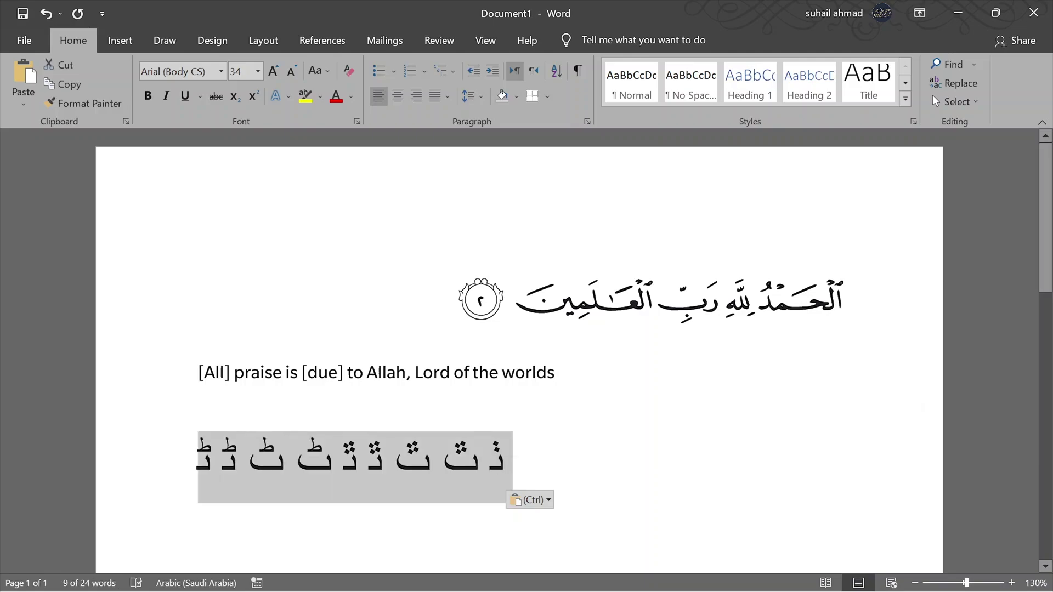
click(210, 72)
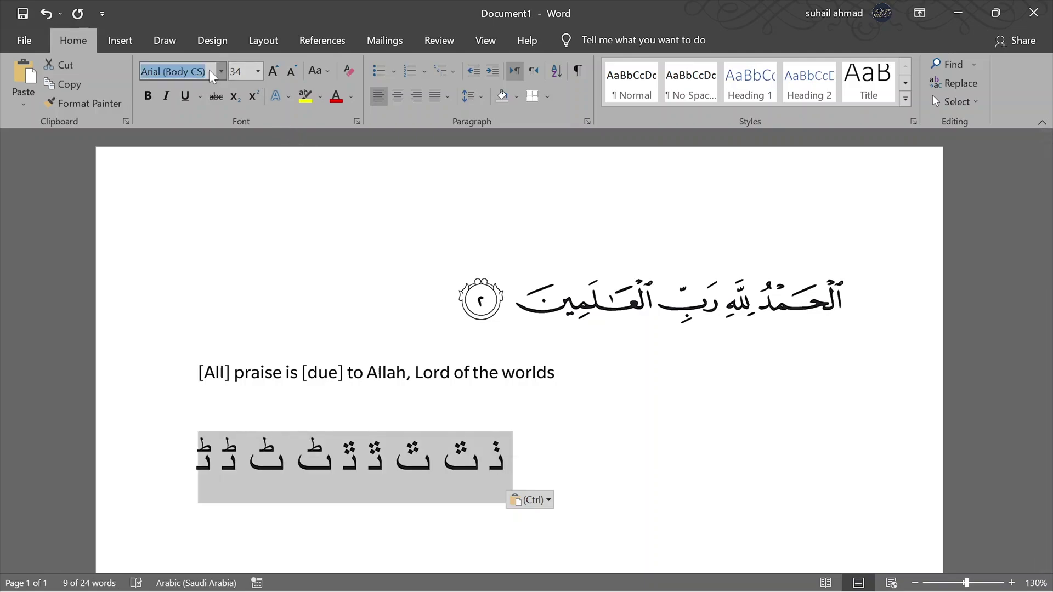
text(QCF_P128)
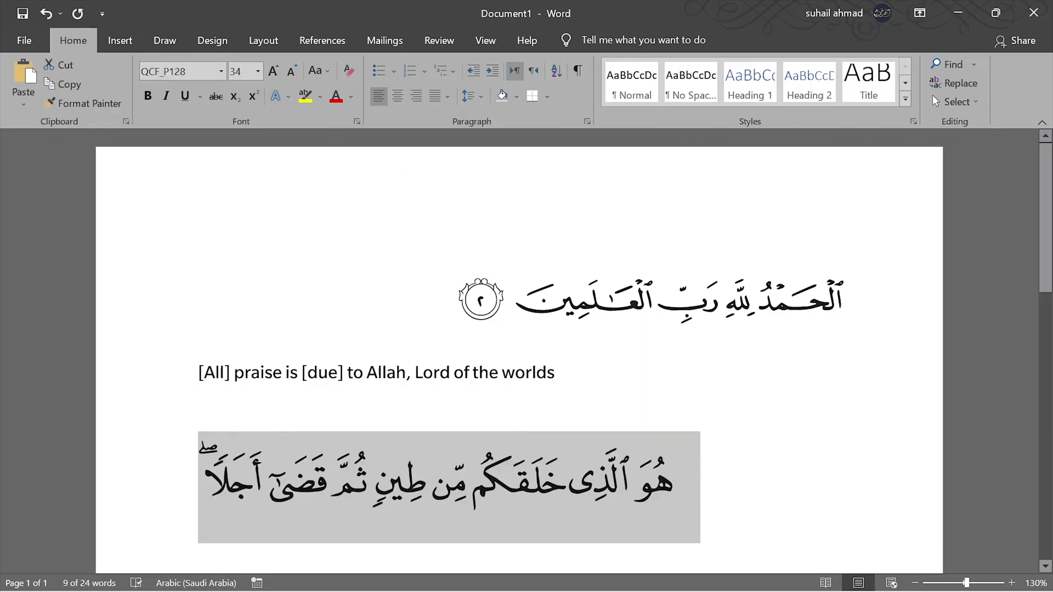
- Select the verse 6:2 line and shrink it from size 34 to 20
click(701, 469)
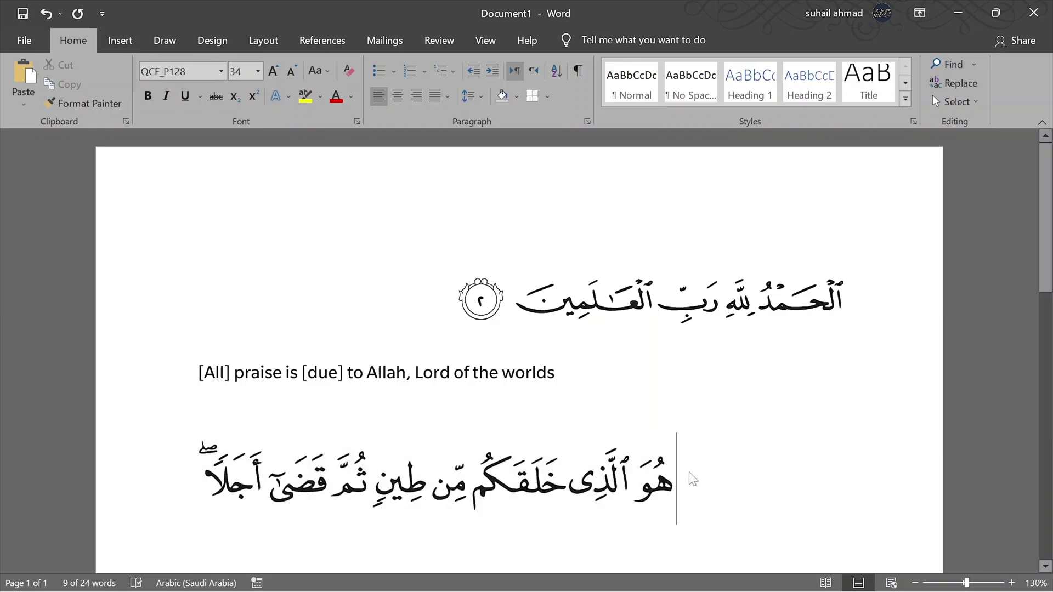
scroll(730, 470, down, 1)
scroll(730, 471, down, 1)
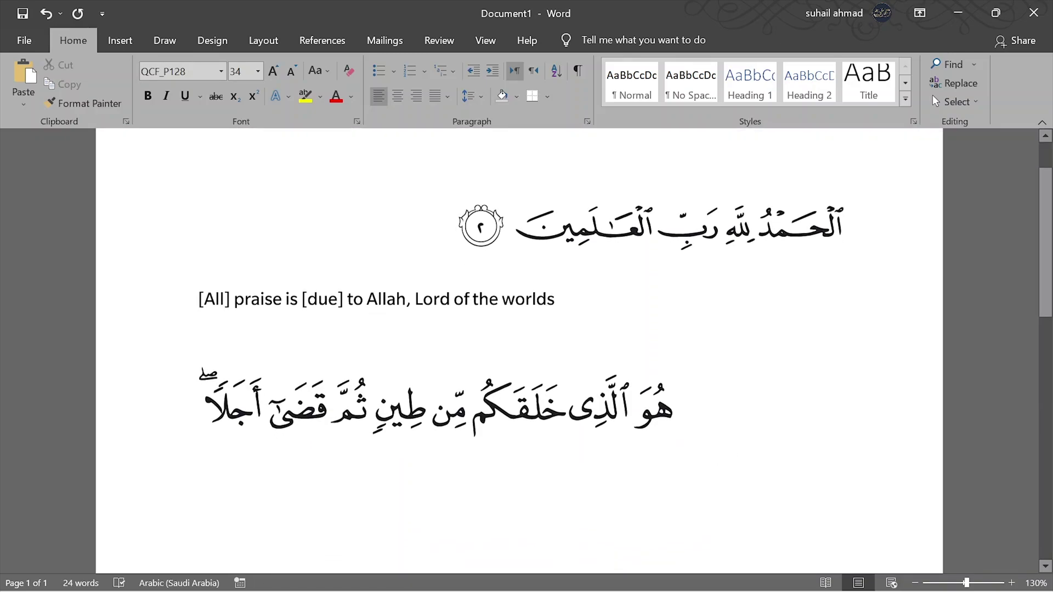
key(shift+End)
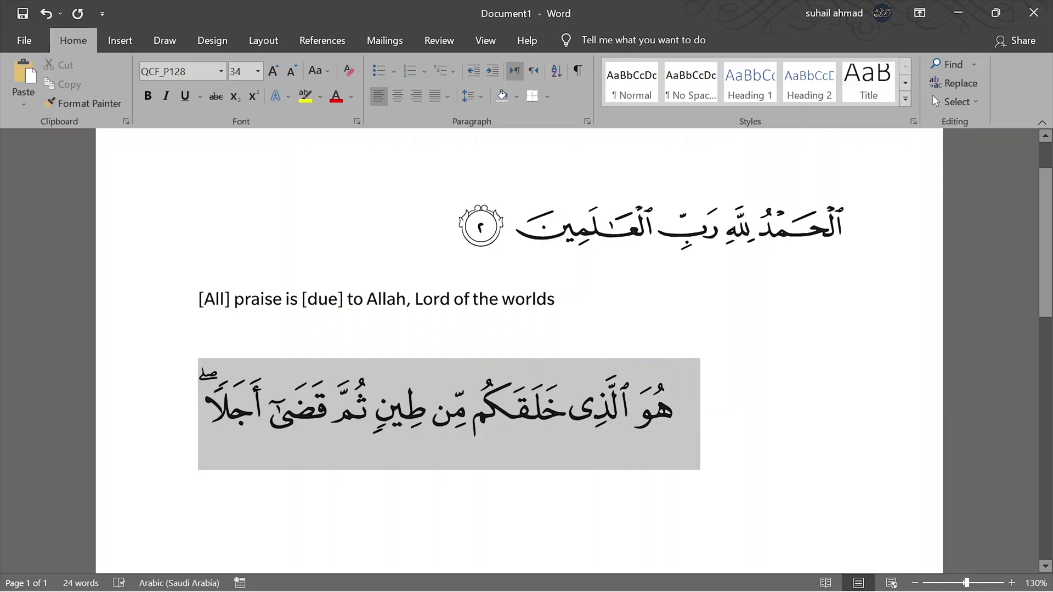
click(293, 70)
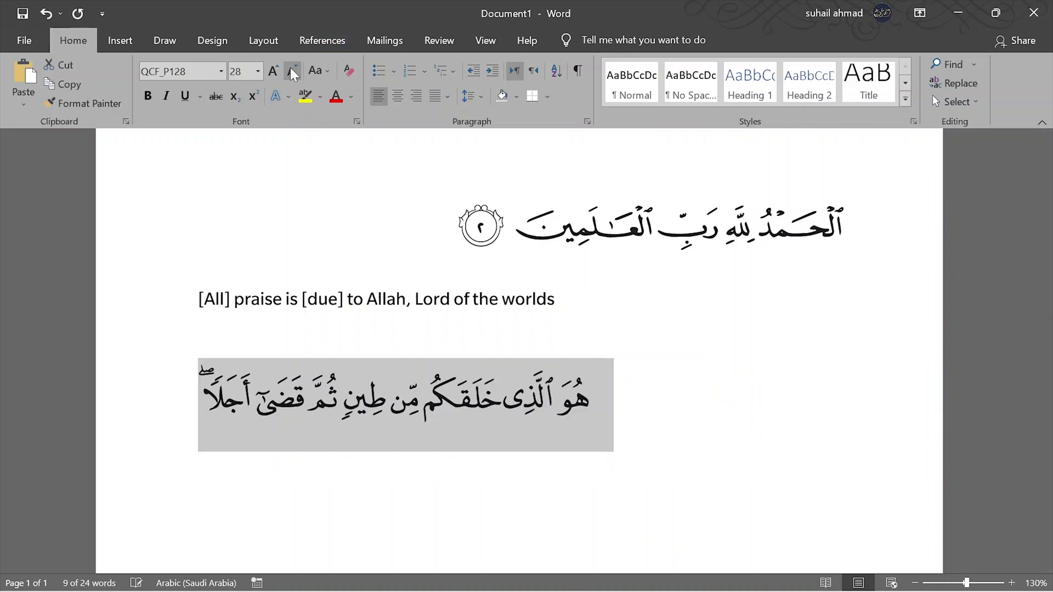
click(293, 71)
click(293, 70)
click(292, 70)
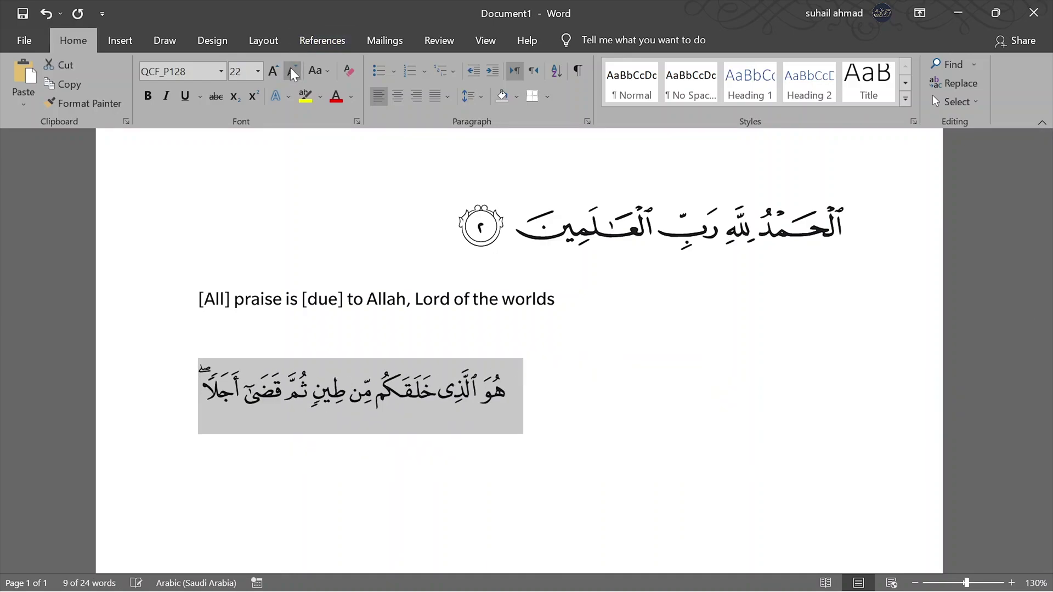
click(293, 71)
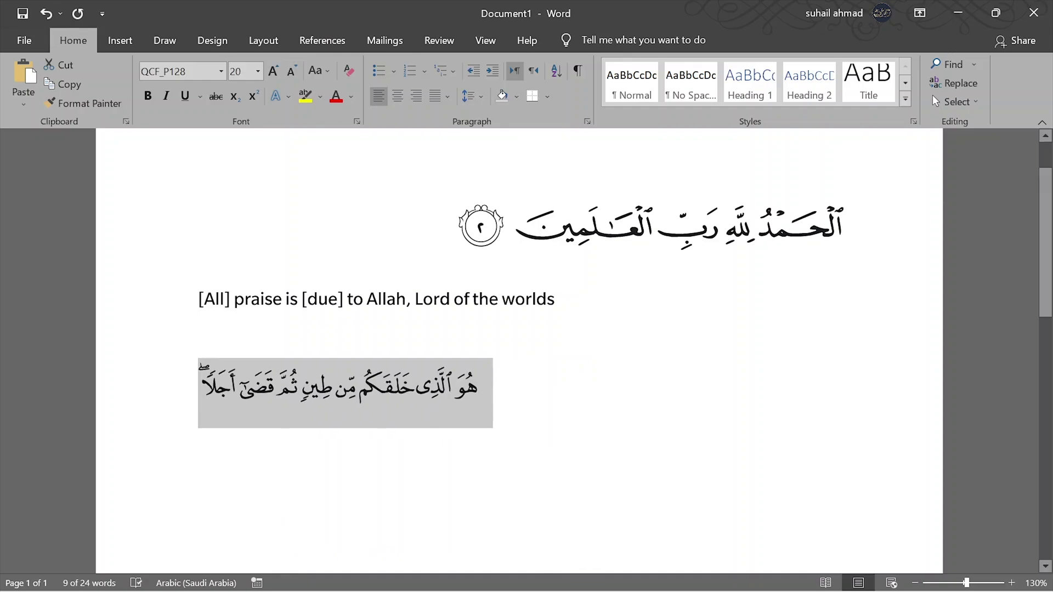
- Move the cursor to the empty line below the resized verse
click(198, 334)
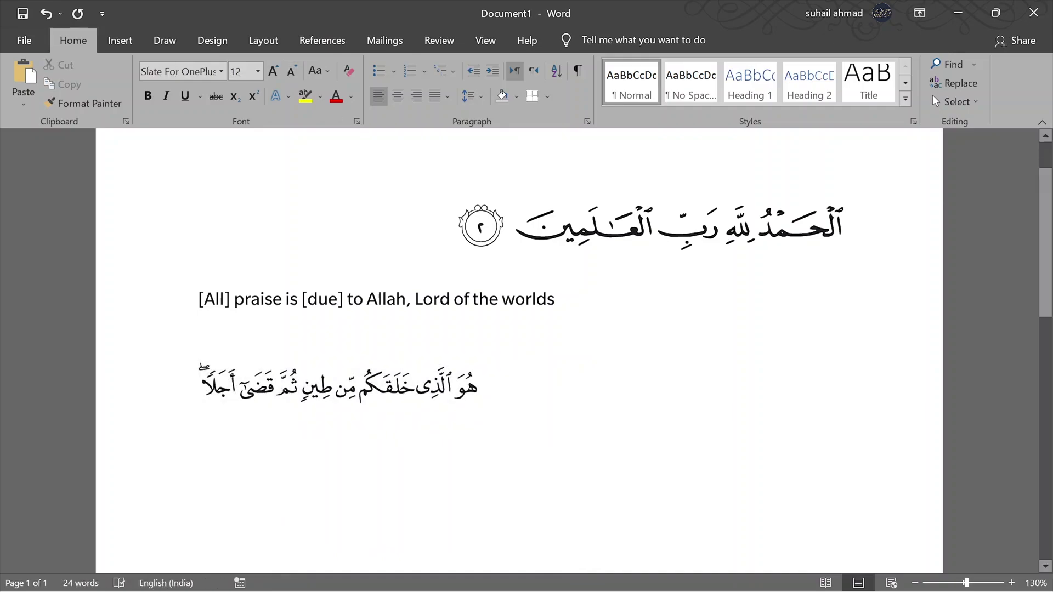
click(479, 384)
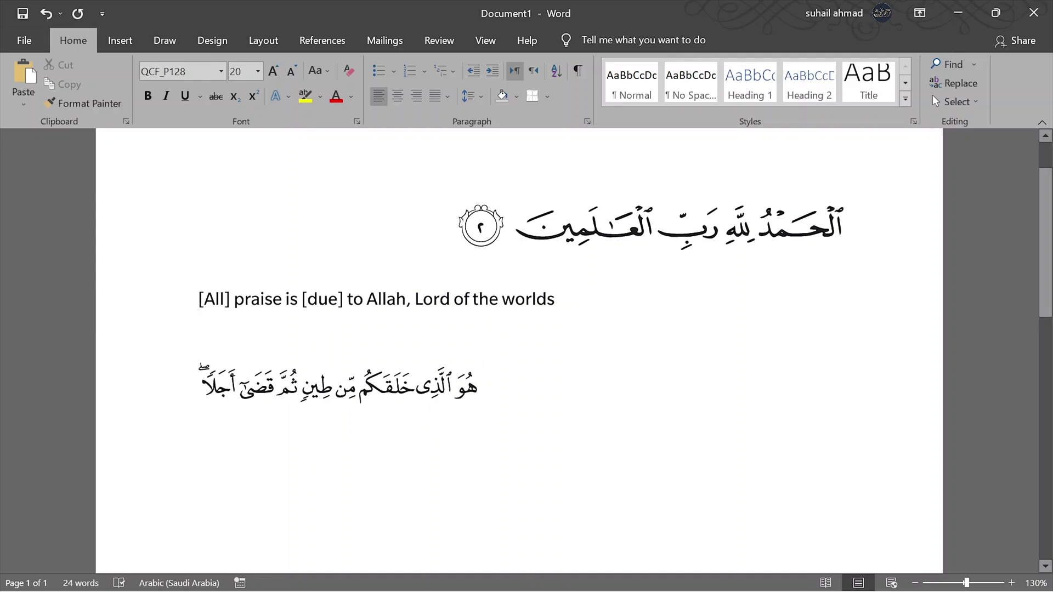
click(197, 437)
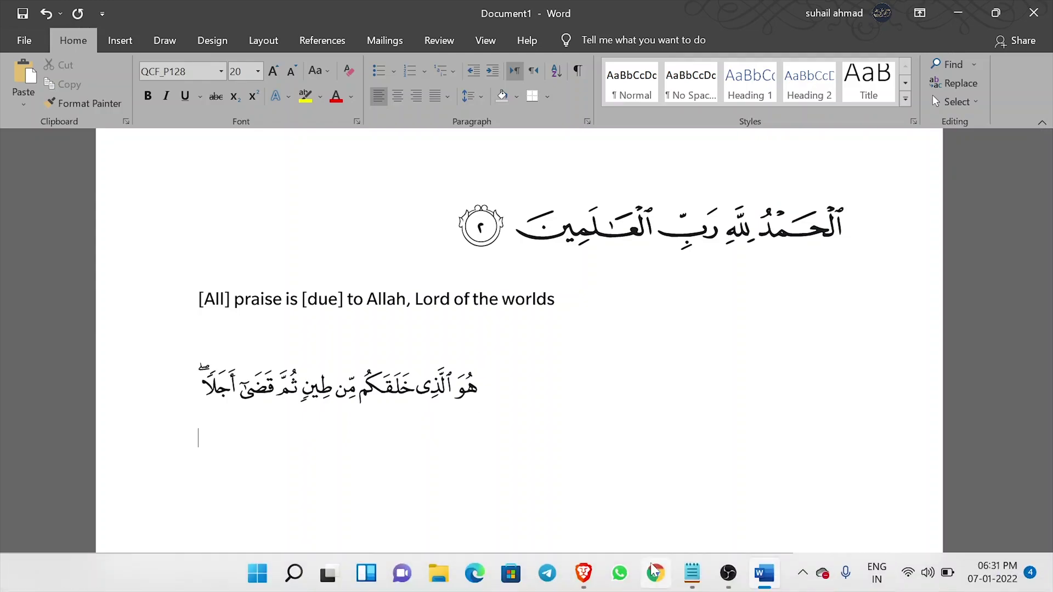
- Copy verse 6:2's Saheeh International translation up to 'decreed a term' and paste it in Word
click(583, 573)
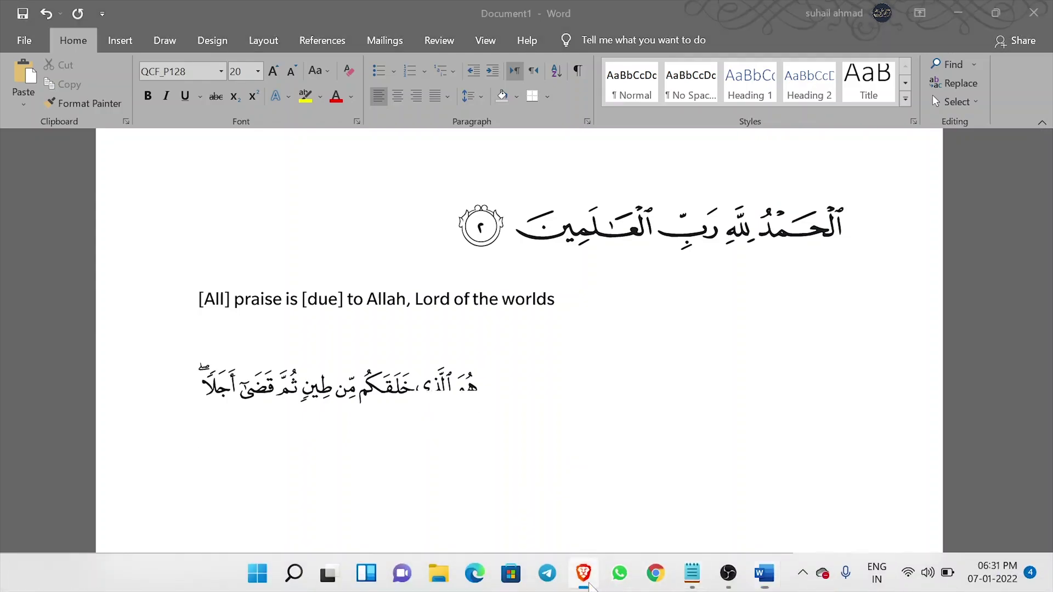
scroll(690, 527, down, 4)
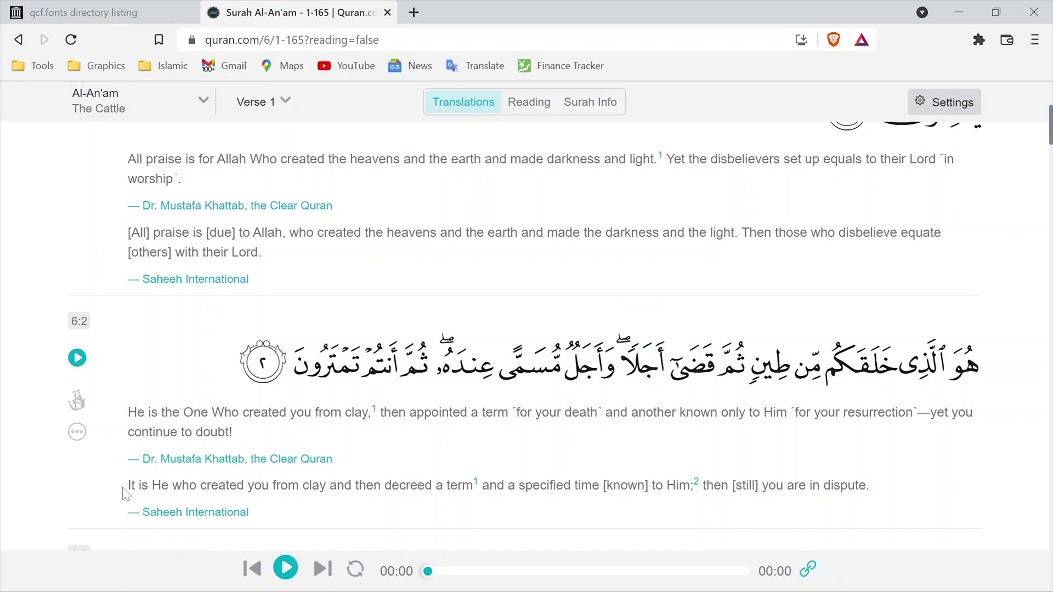
drag(128, 485, 476, 501)
key(ctrl+c)
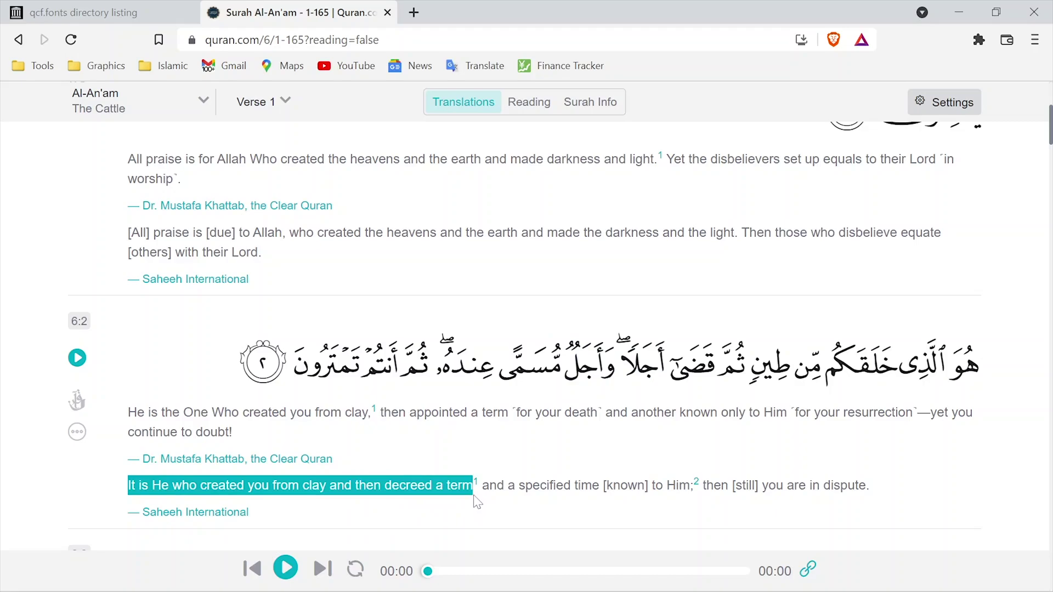
click(967, 11)
key(ctrl+v)
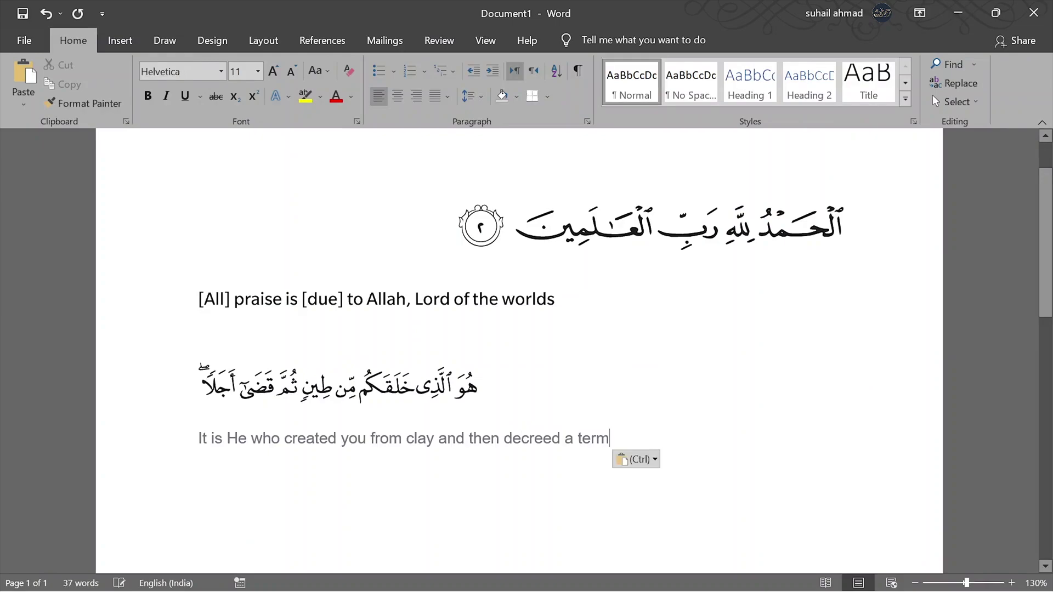
- Re-paste the translation with the document's formatting and set it to Slate For OnePlus
click(655, 459)
click(674, 501)
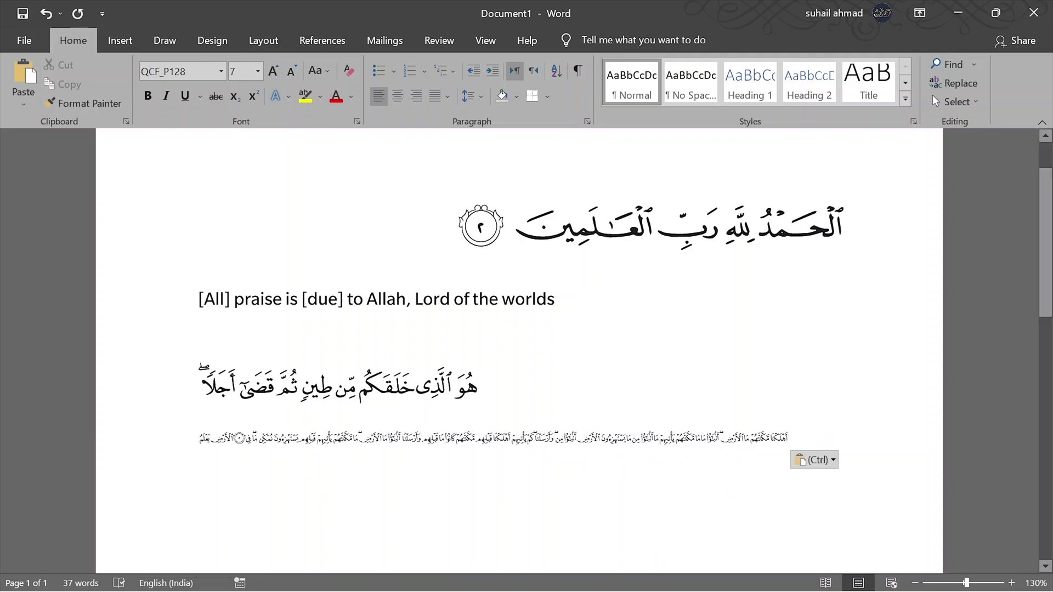
mouse_move(789, 437)
mouse_down()
mouse_move(257, 439)
mouse_move(799, 443)
mouse_up()
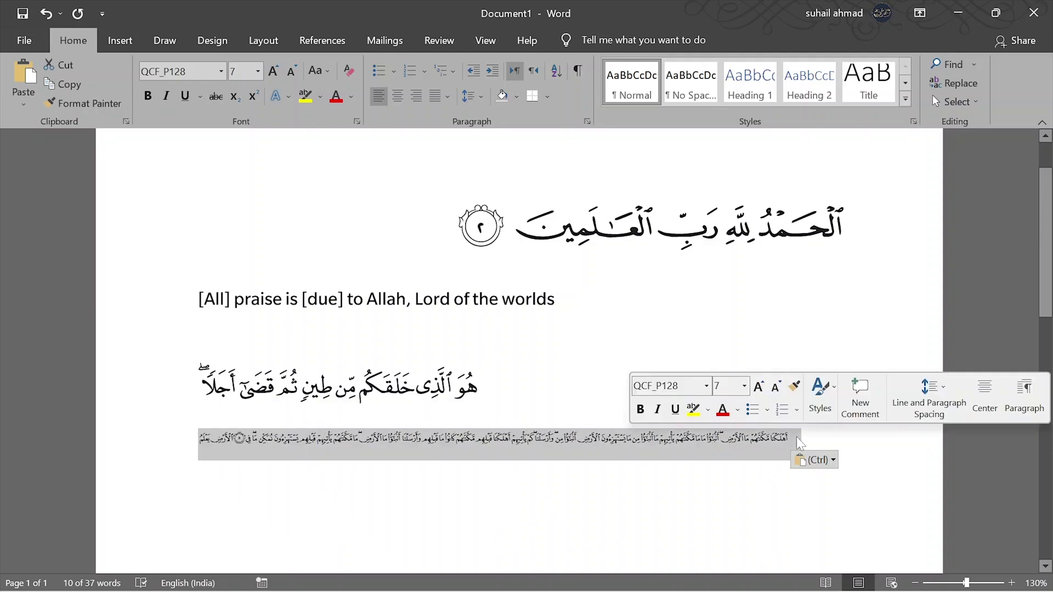
click(181, 72)
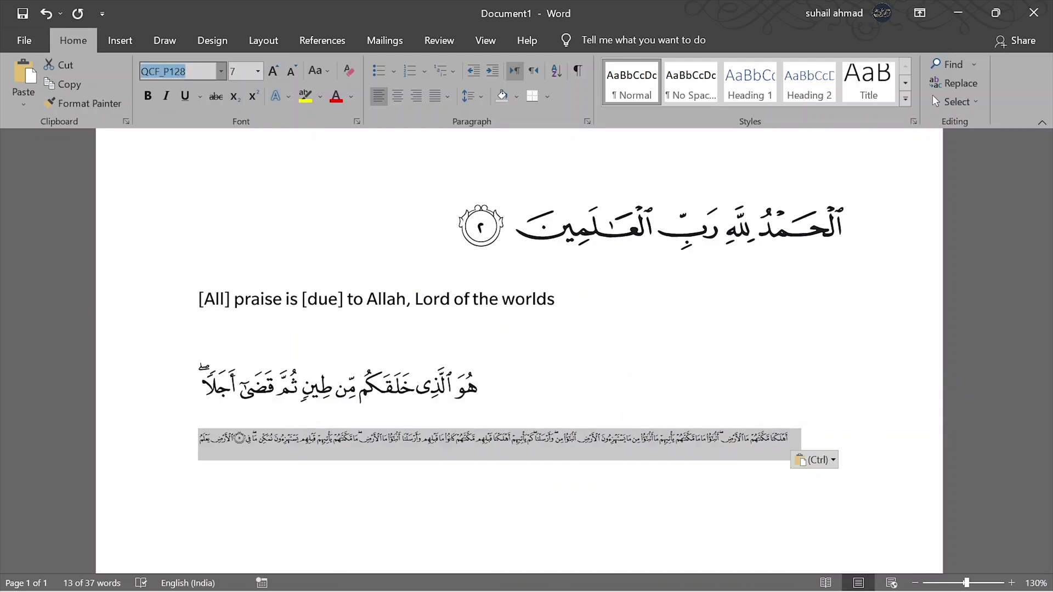
text(Slate For OnePlus)
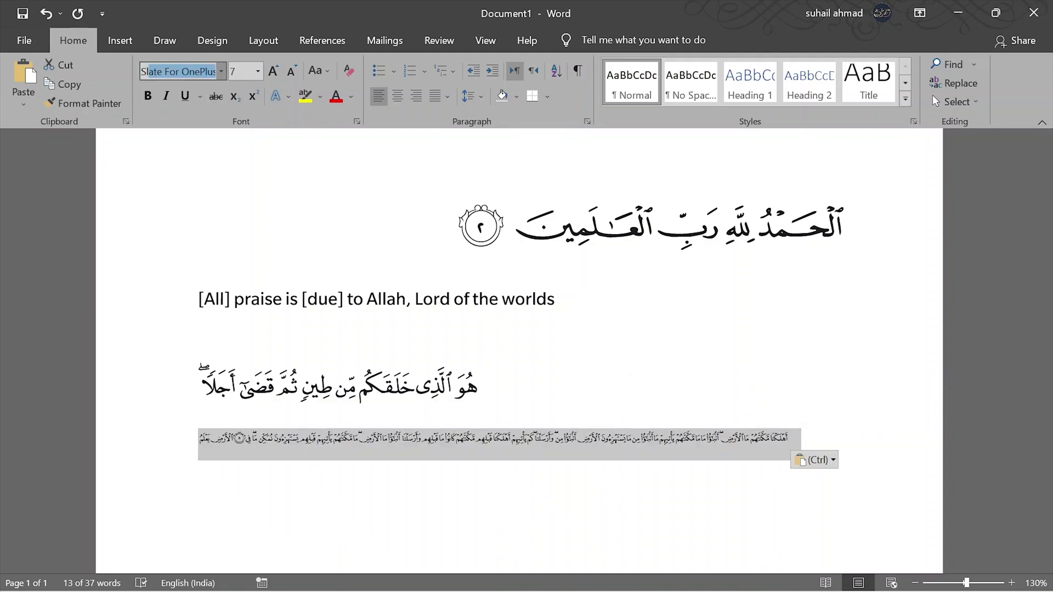
key(Return)
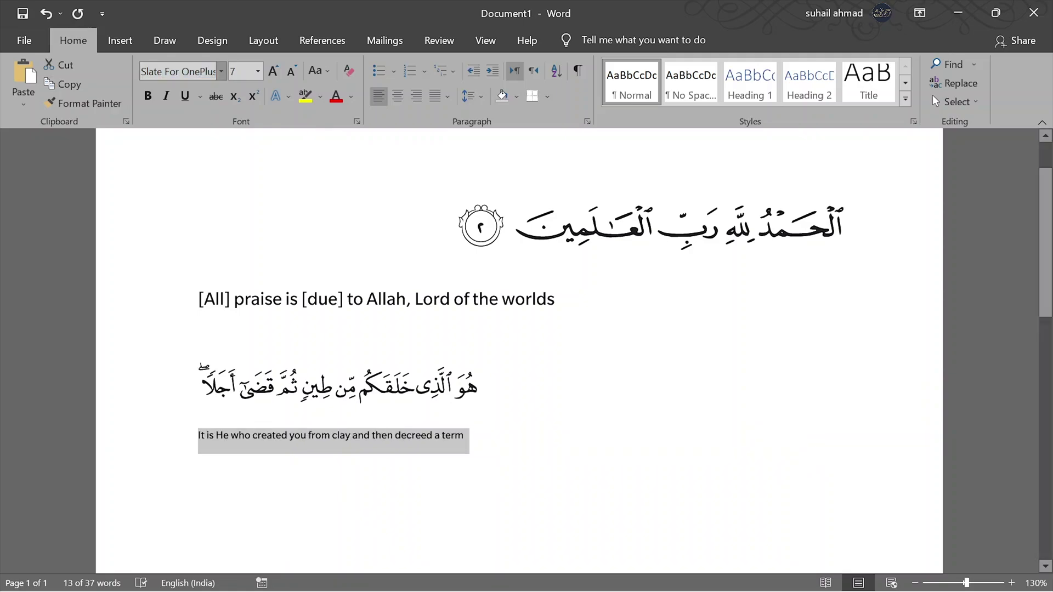
- Enlarge the verse 6:2 translation text step by step to size 12
click(274, 71)
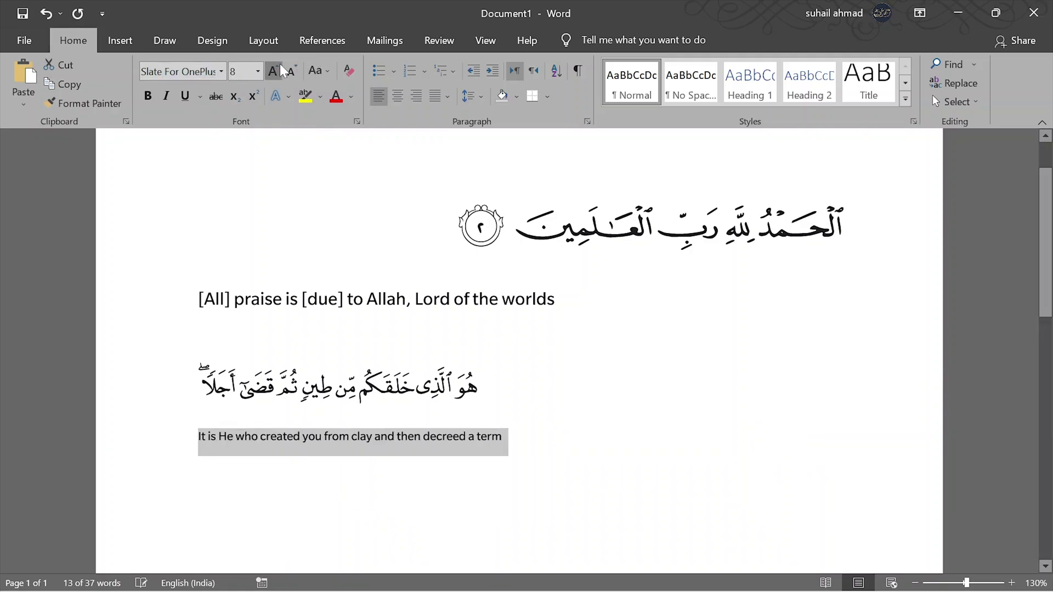
click(280, 68)
click(281, 69)
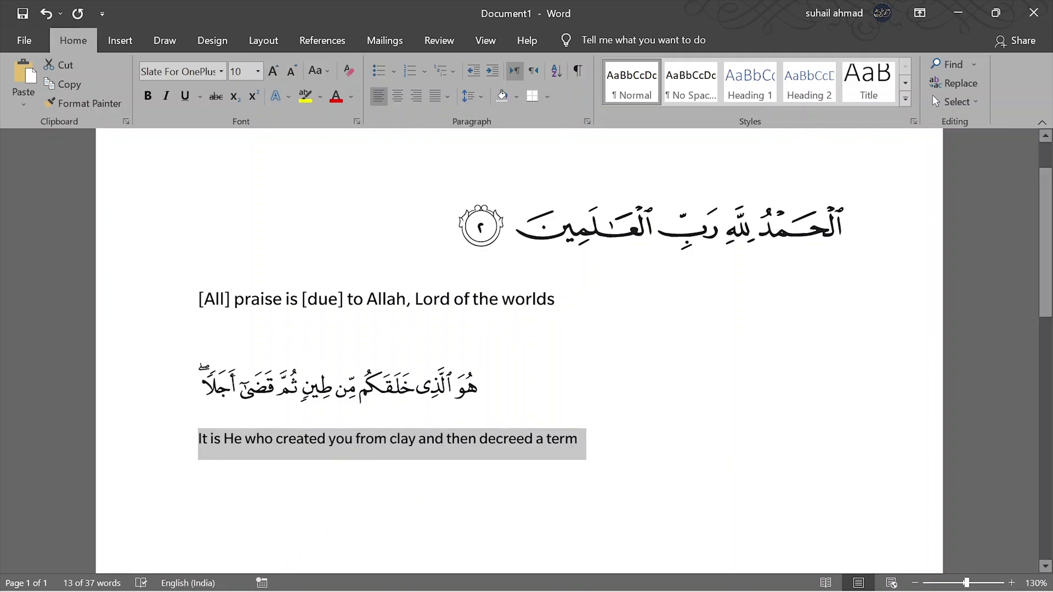
click(280, 69)
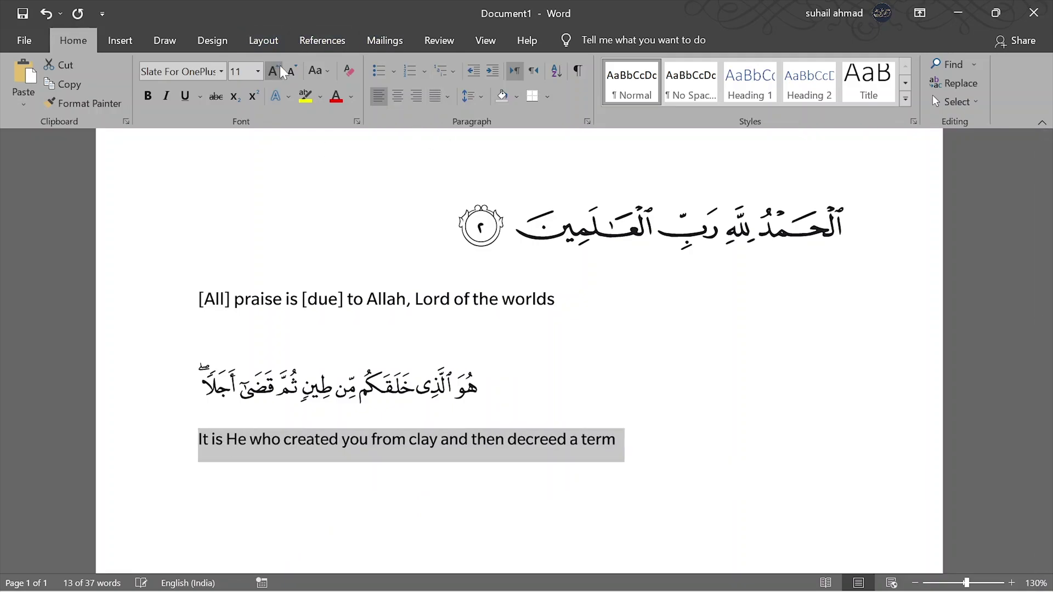
click(281, 68)
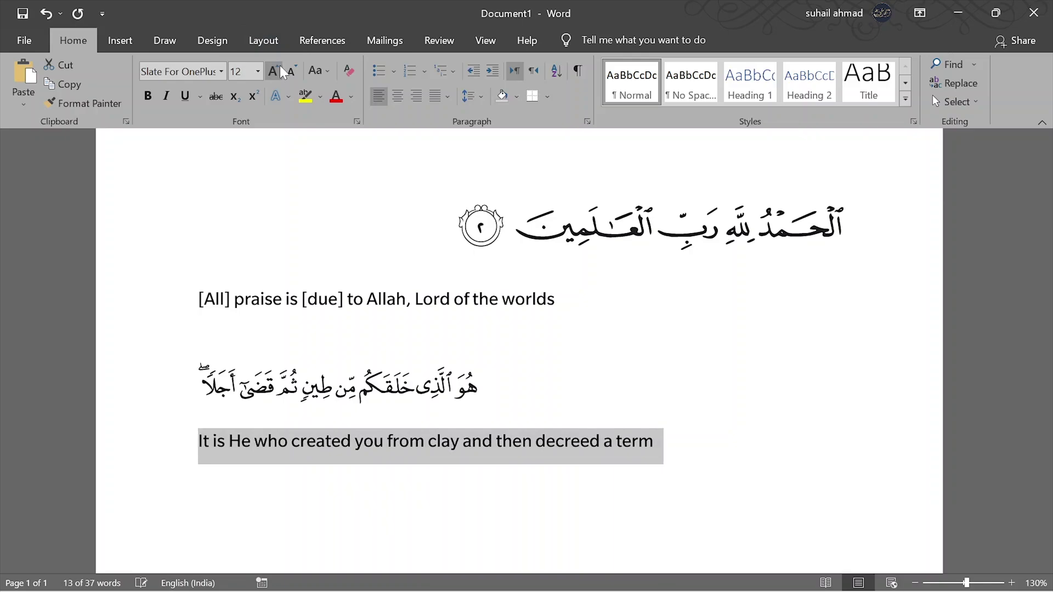
click(713, 454)
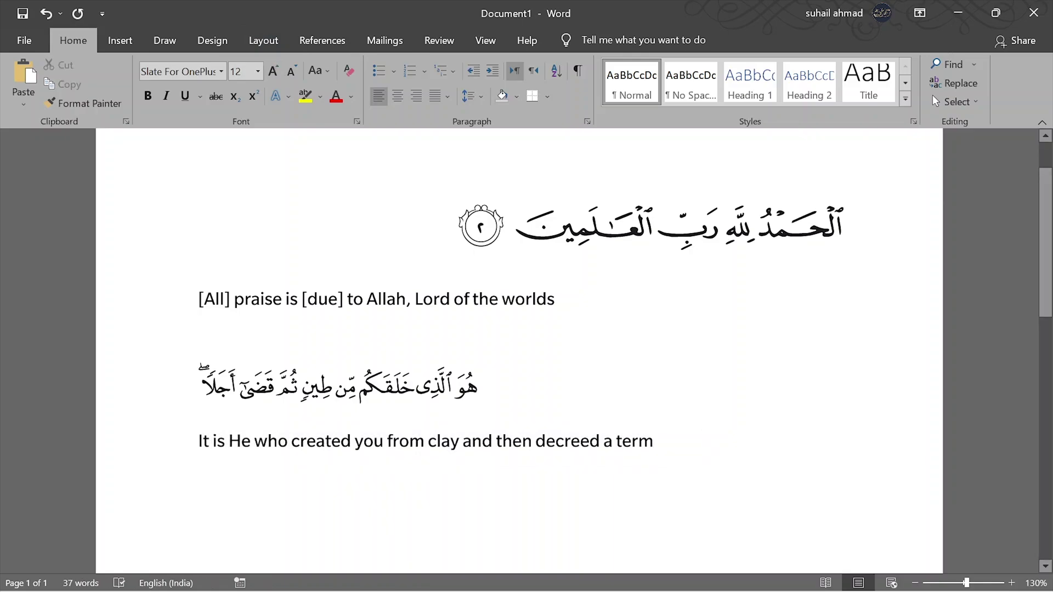
- Delete the Al-Fatihah Arabic verse line and its '[All] praise' translation line
click(504, 225)
drag(503, 224, 843, 225)
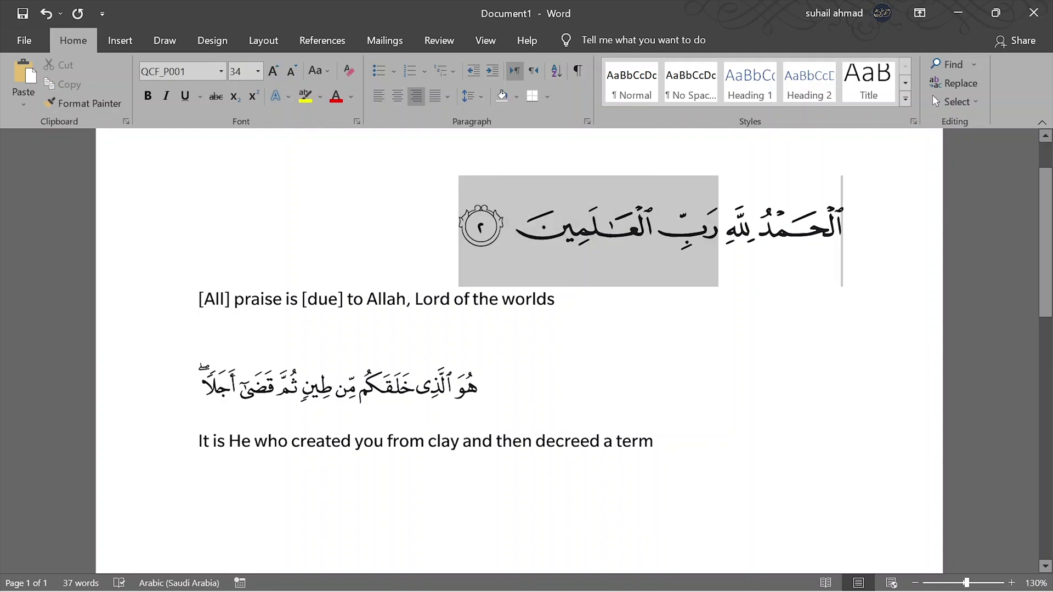
click(843, 225)
click(838, 223)
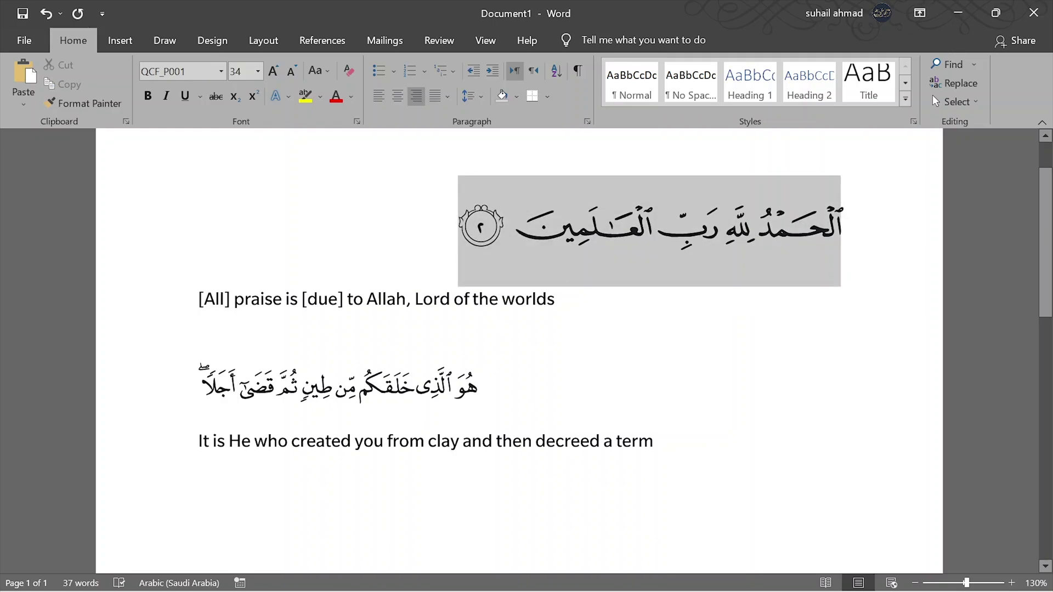
key(Delete)
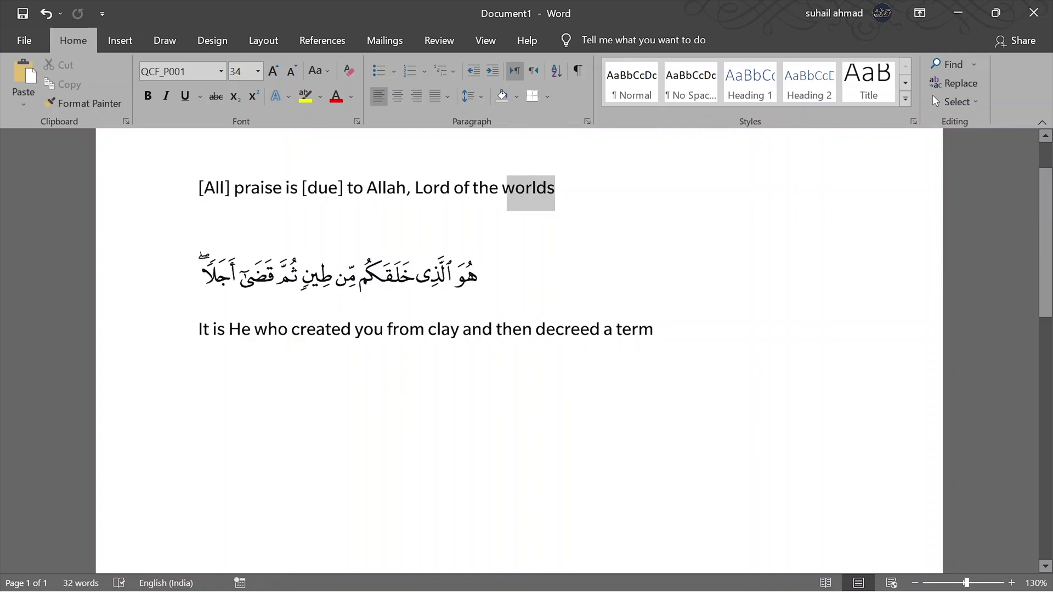
key(shift+Up)
key(Delete)
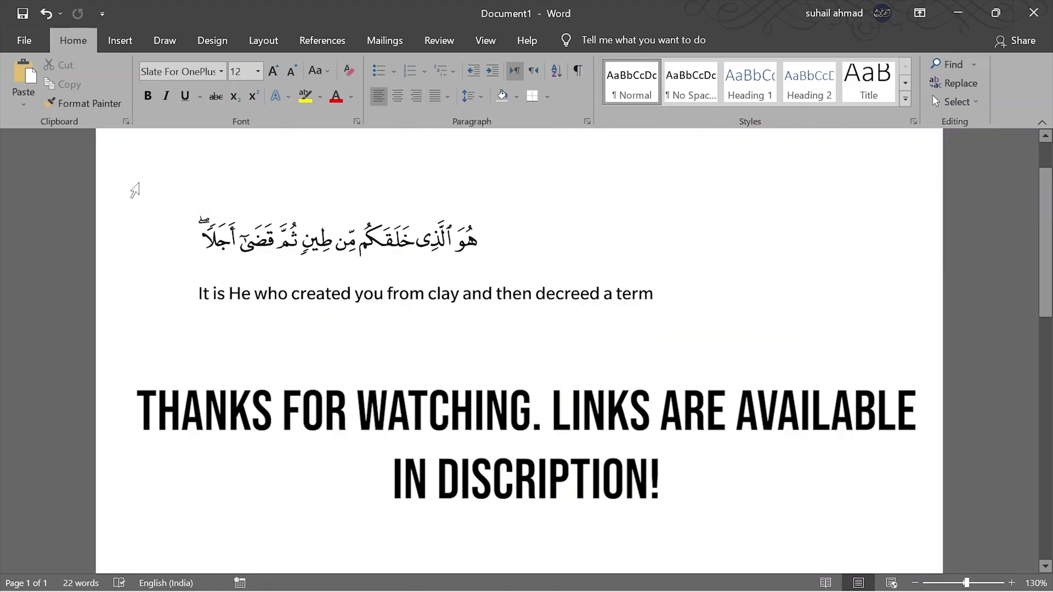
scroll(128, 283, up, 2)
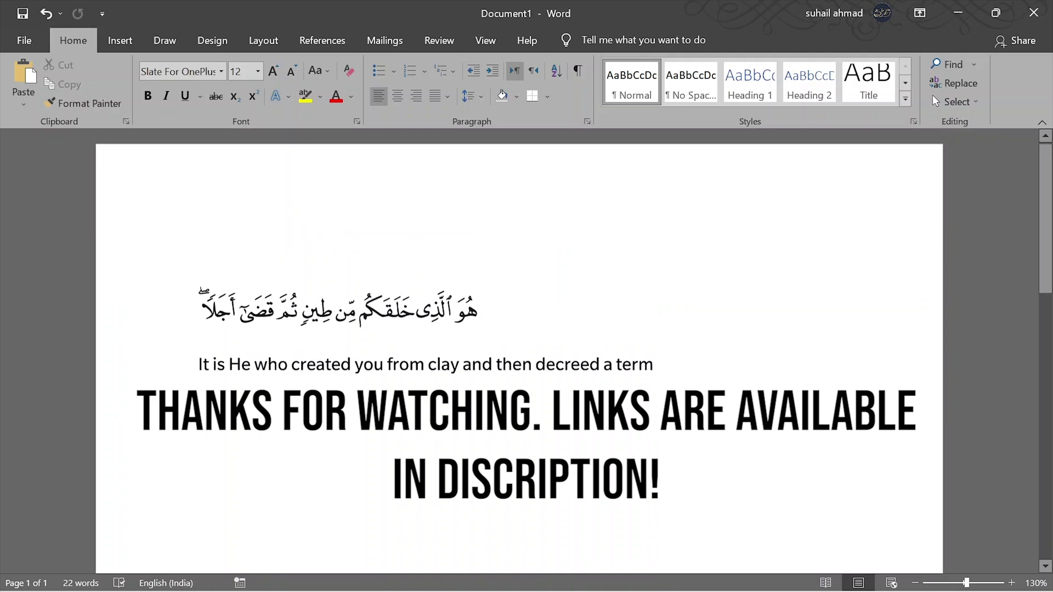